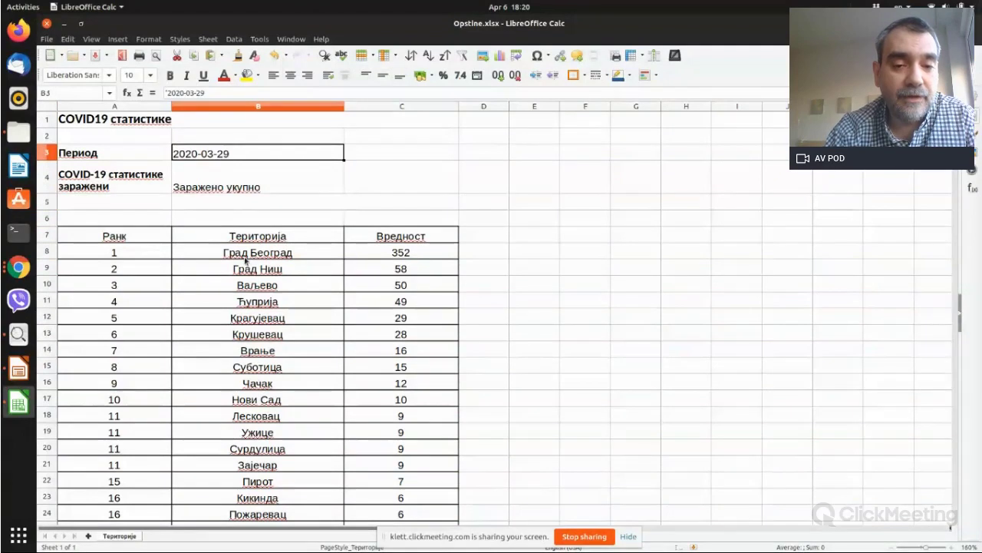
Examine the period and statistic entries above the table and the first rows of the territory table.
key(Up)
key(Up)
key(Down)
key(Down)
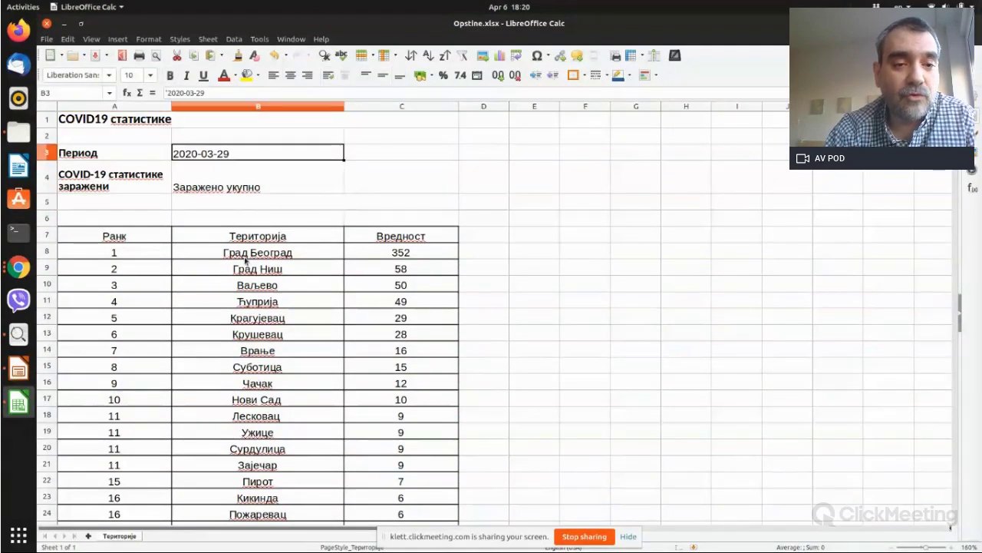
key(Down)
key(Down)
key(Down)
key(Down)
key(Down)
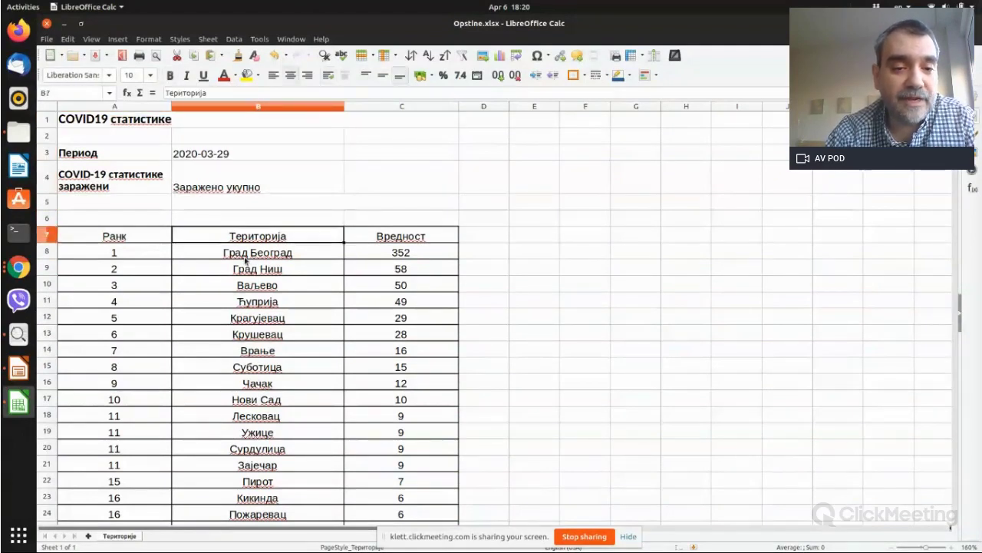
key(Right)
key(Left)
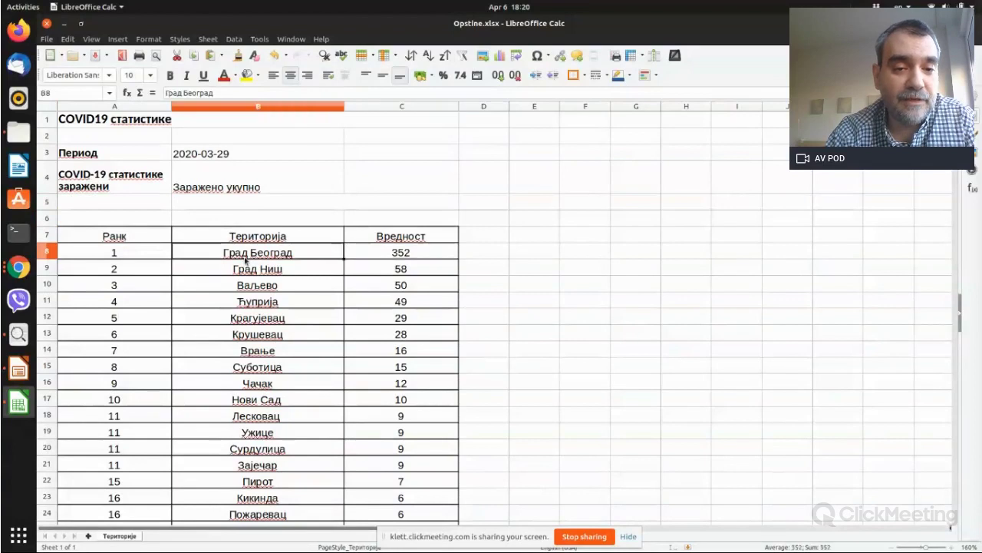
key(Up)
key(Up)
key(Up)
key(Up)
key(Up)
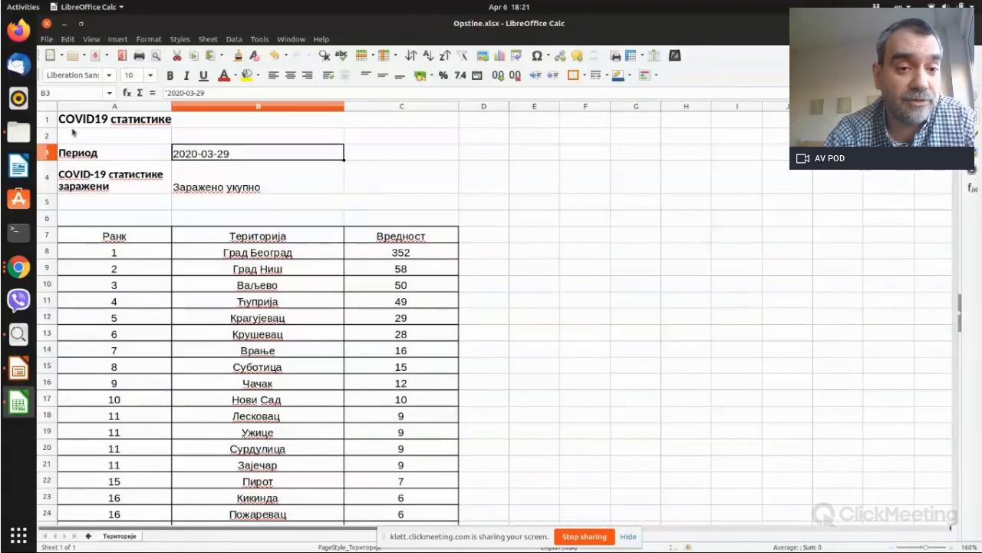
Delete rows 1 to 6 above the table header.
drag(46, 119, 54, 218)
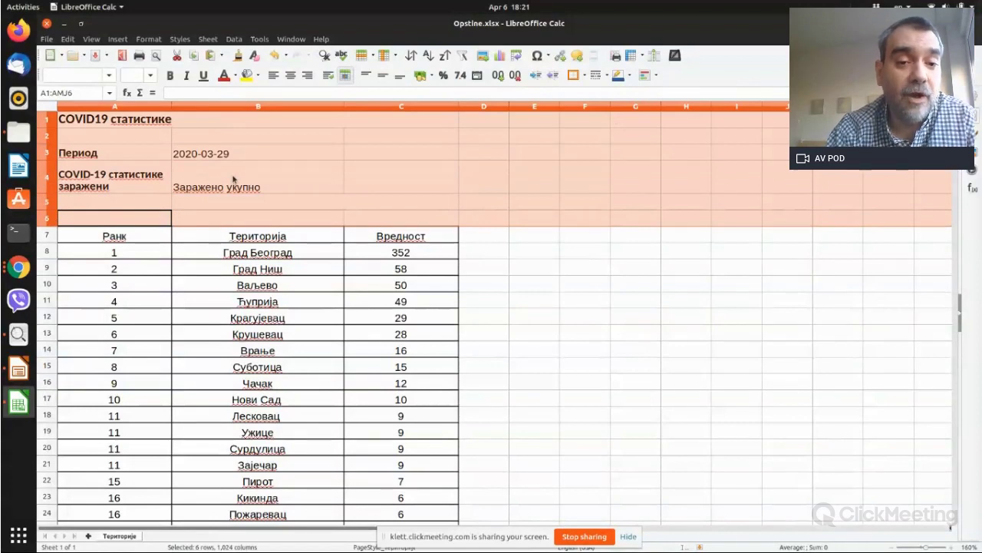
right_click(47, 155)
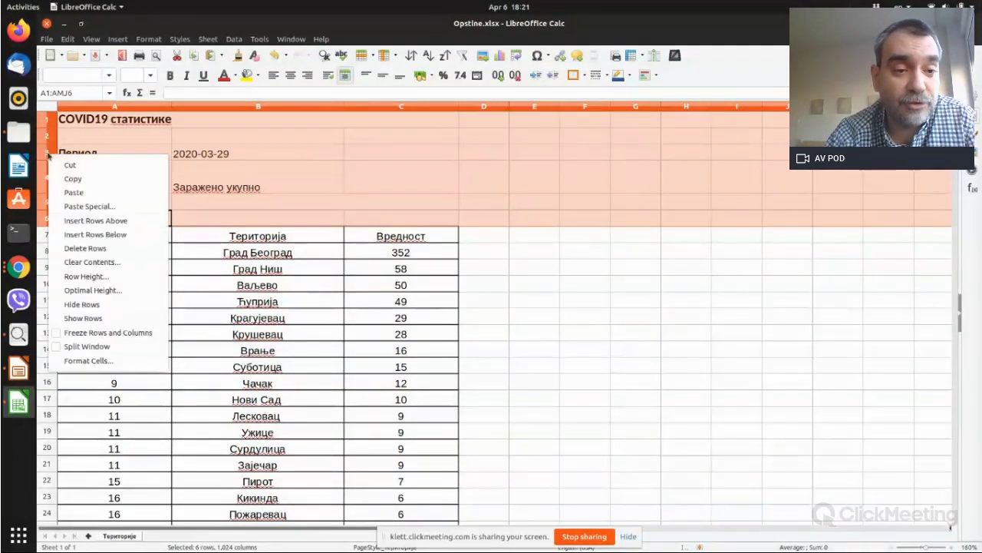
click(117, 247)
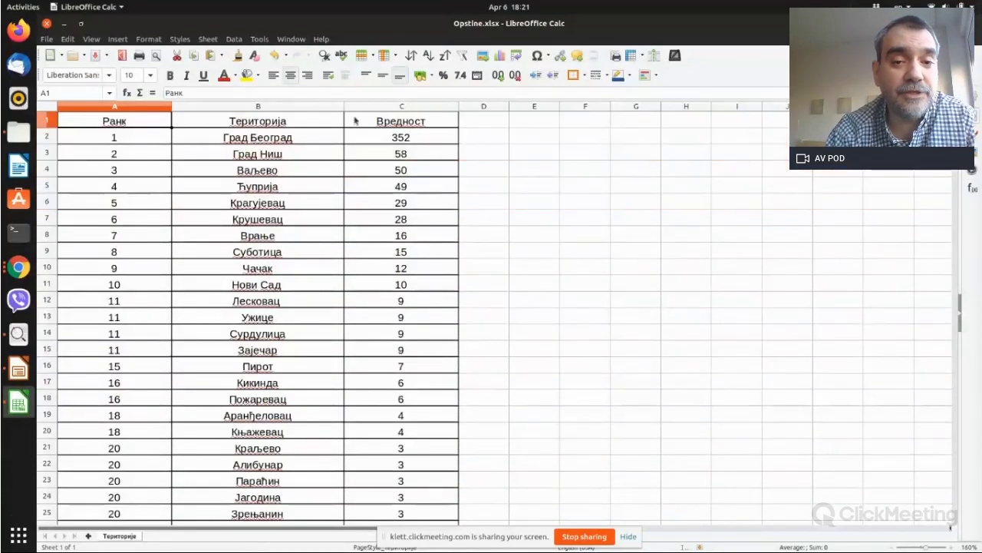
Make the header cells Ранк, Територија and Вредност bold.
drag(376, 127, 142, 122)
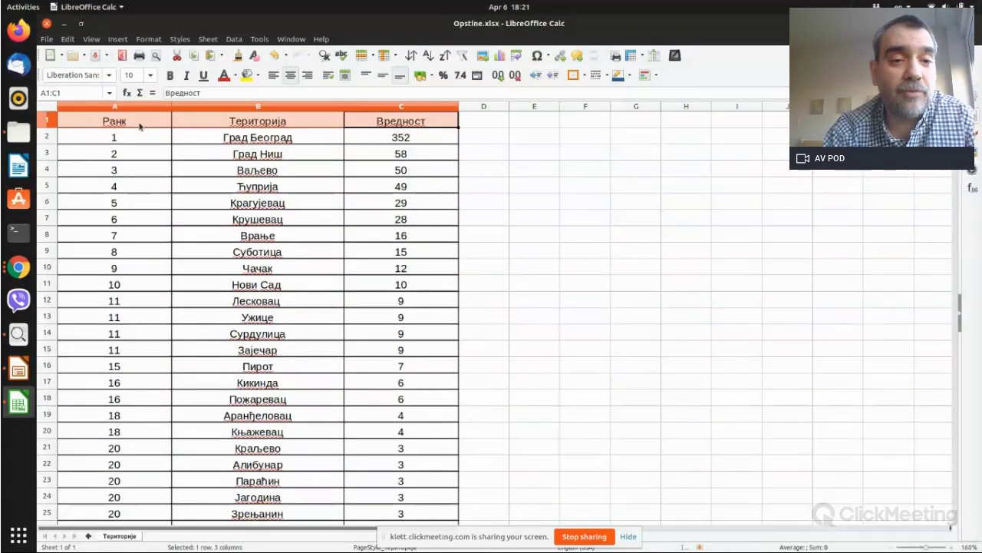
key(ctrl+b)
click(261, 152)
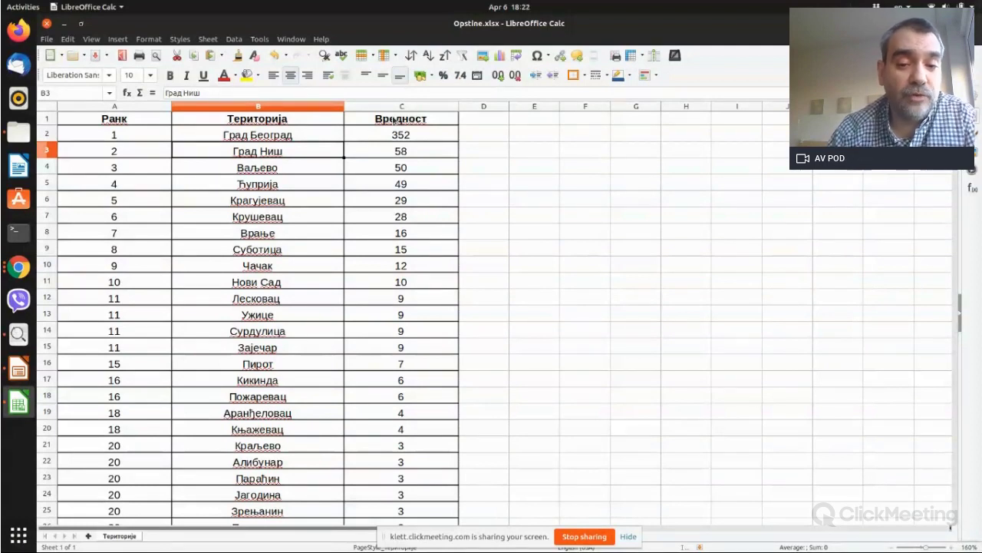
Look through the whole territory table down to its end and return to its first rows.
key(Page_Down)
key(Page_Down)
key(Page_Down)
key(Page_Down)
key(Page_Down)
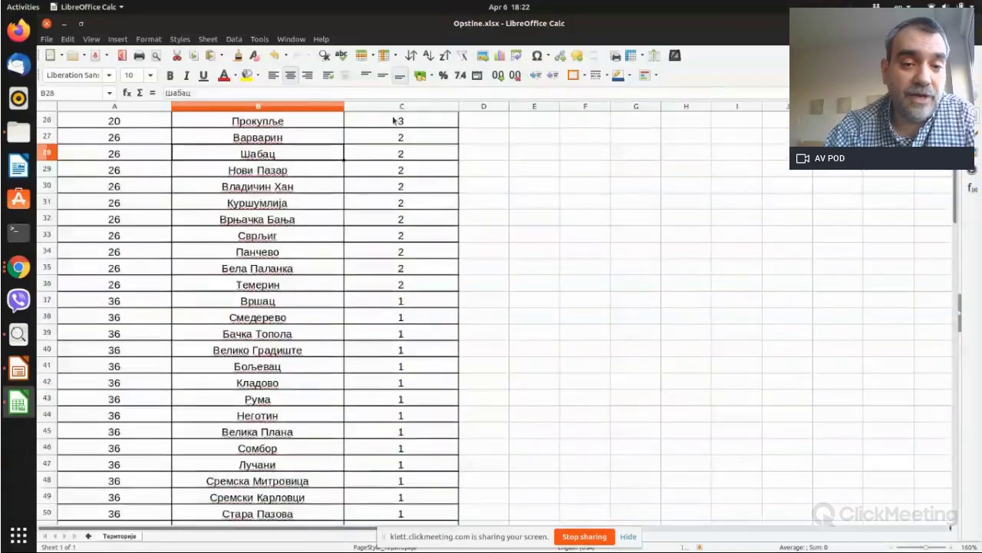
key(Page_Down)
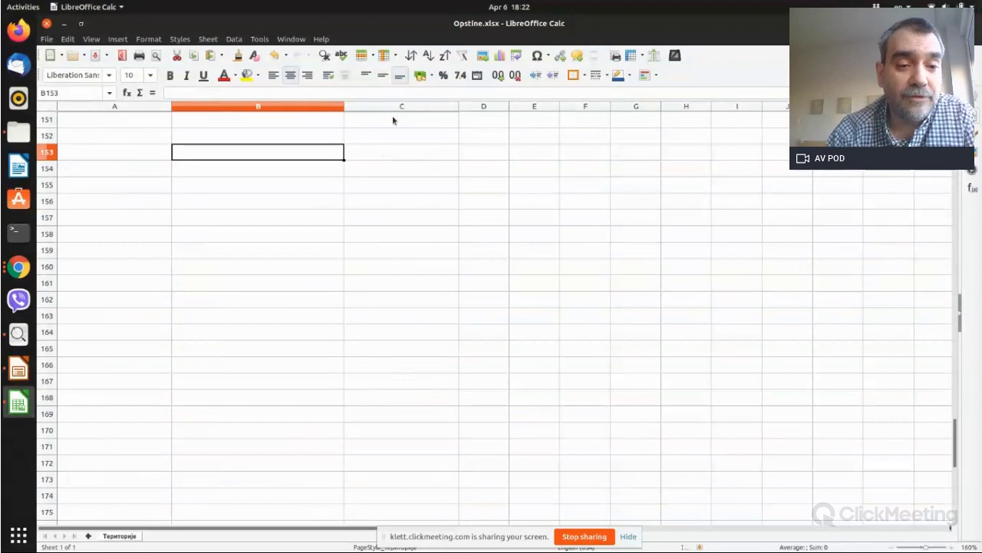
key(Page_Up)
key(Page_Up)
key(Page_Up)
key(Page_Up)
key(Page_Up)
key(Page_Up)
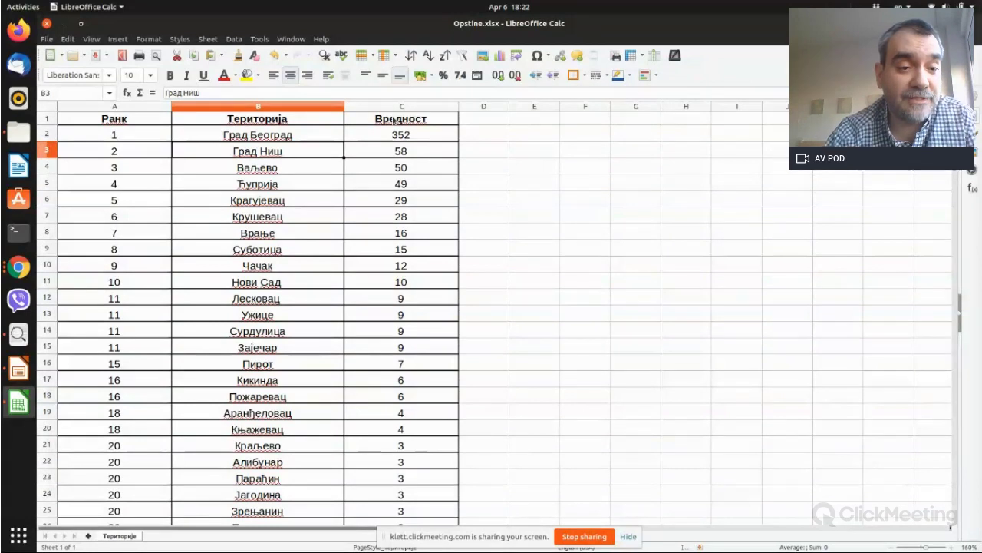
Open the spreadsheet Okruzi.ods from the webinar folder in Files.
click(10, 136)
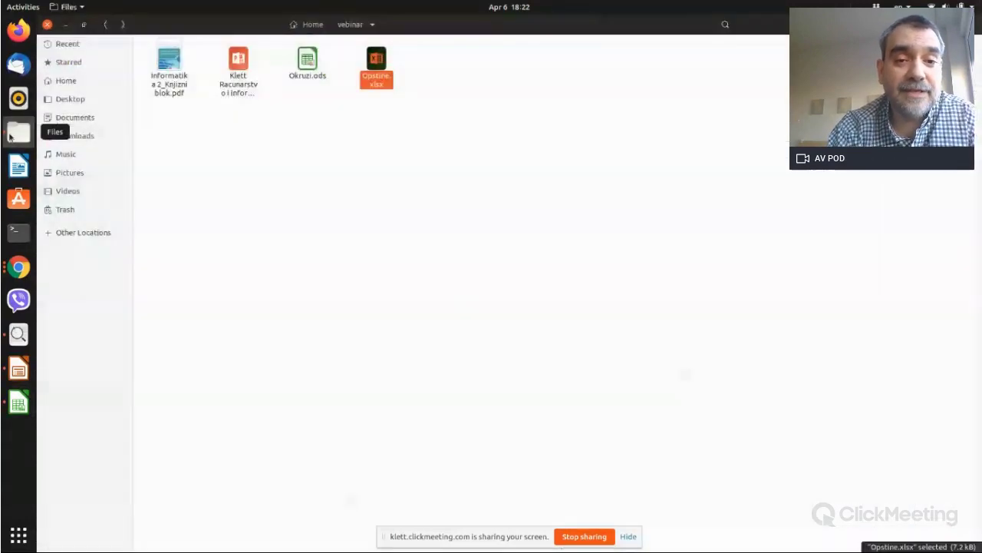
double_click(306, 61)
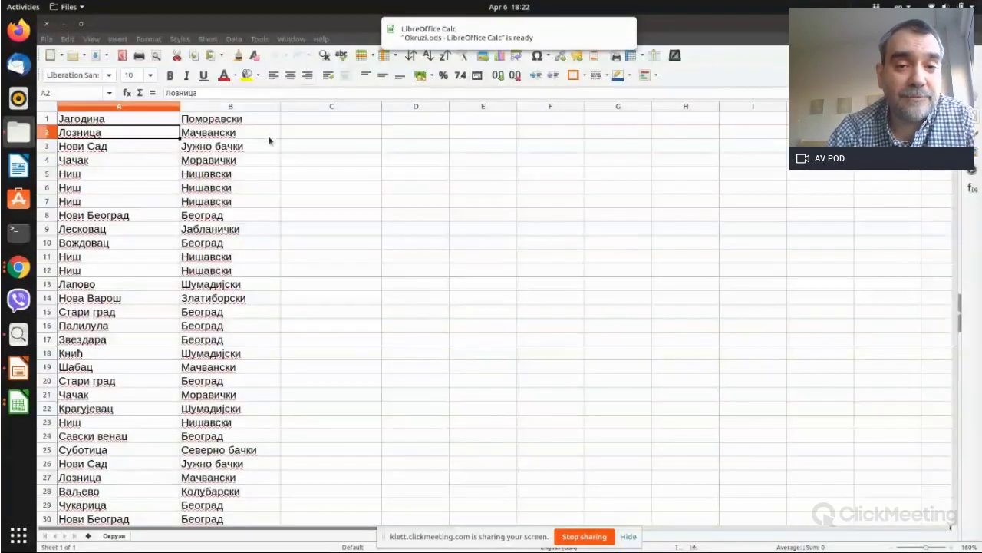
click(628, 29)
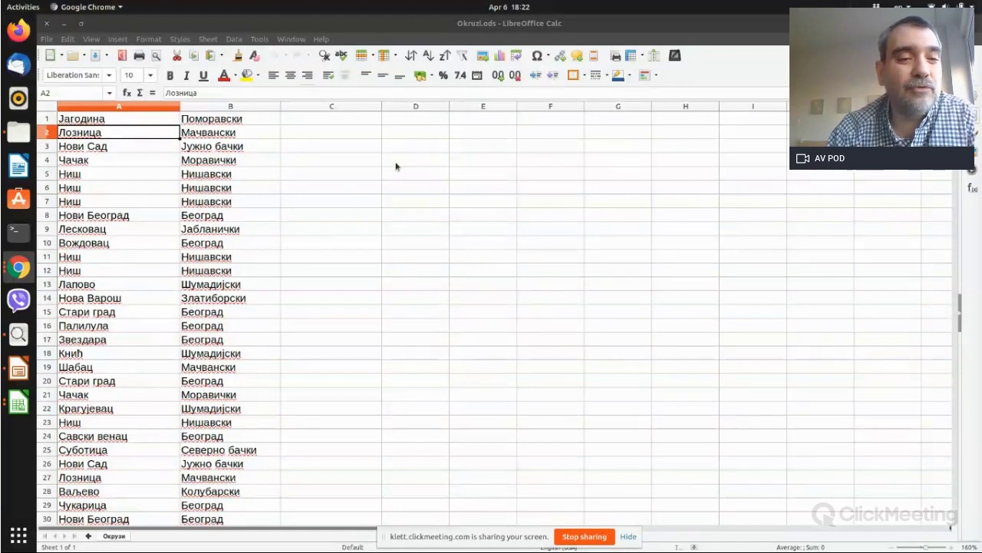
Examine the list of places and their districts for repeated entries such as Ниш.
click(151, 193)
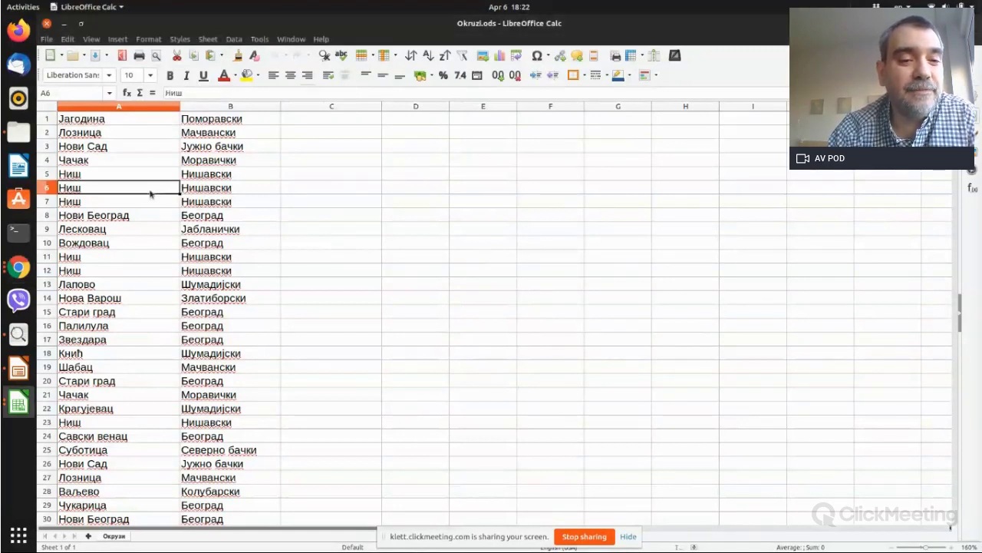
key(Up)
key(Up)
key(Up)
key(Up)
key(Up)
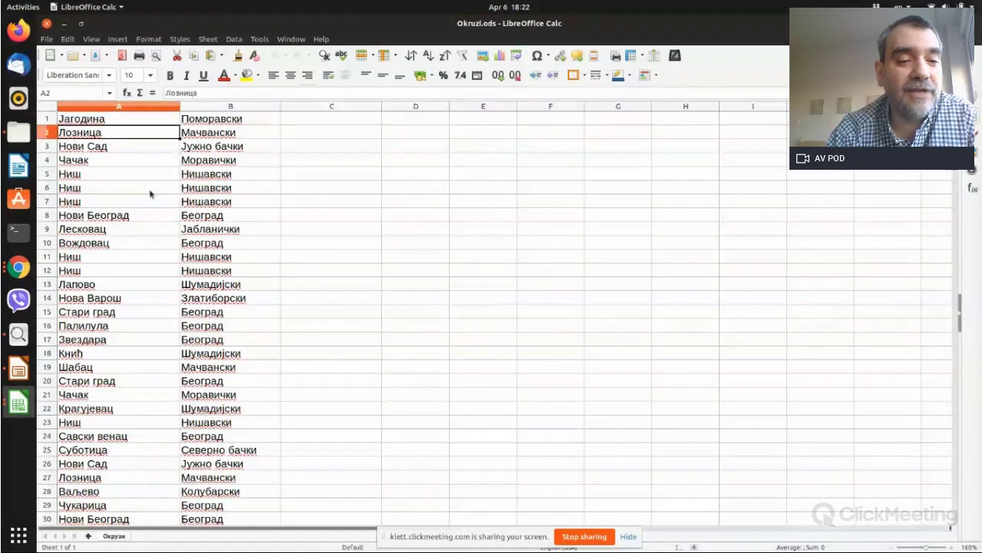
click(151, 193)
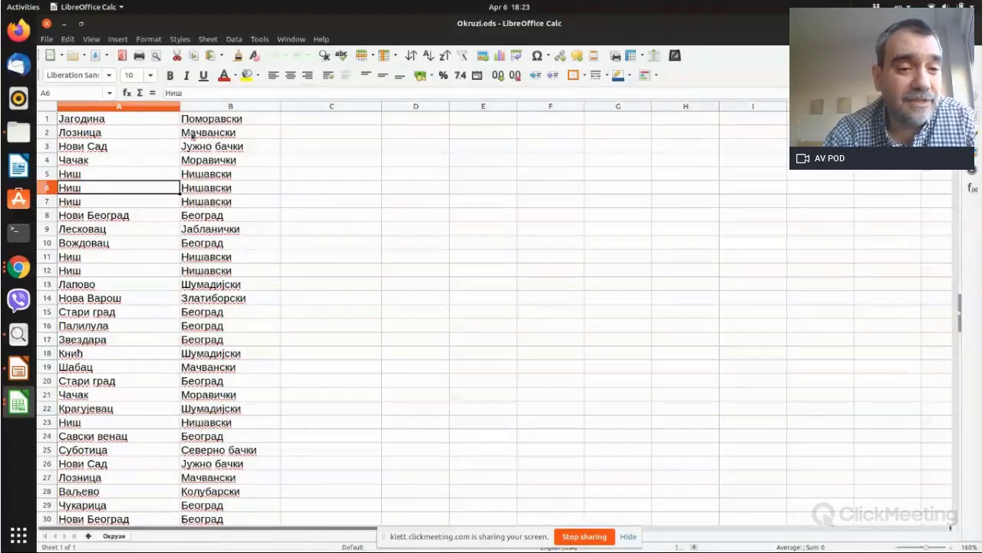
click(101, 257)
click(91, 268)
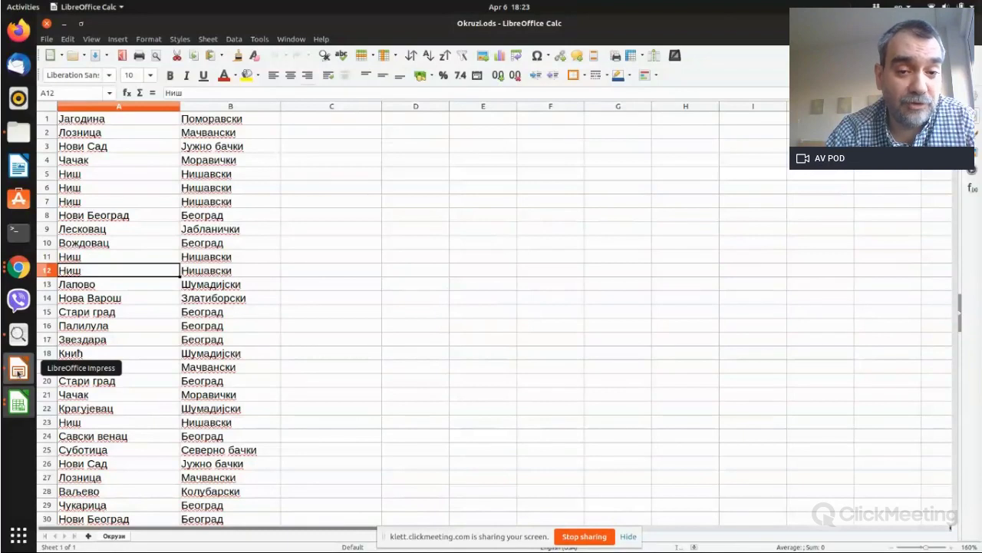
Switch to the LibreOffice Impress presentation and read slide 2 on sorting (Сортирање).
click(19, 371)
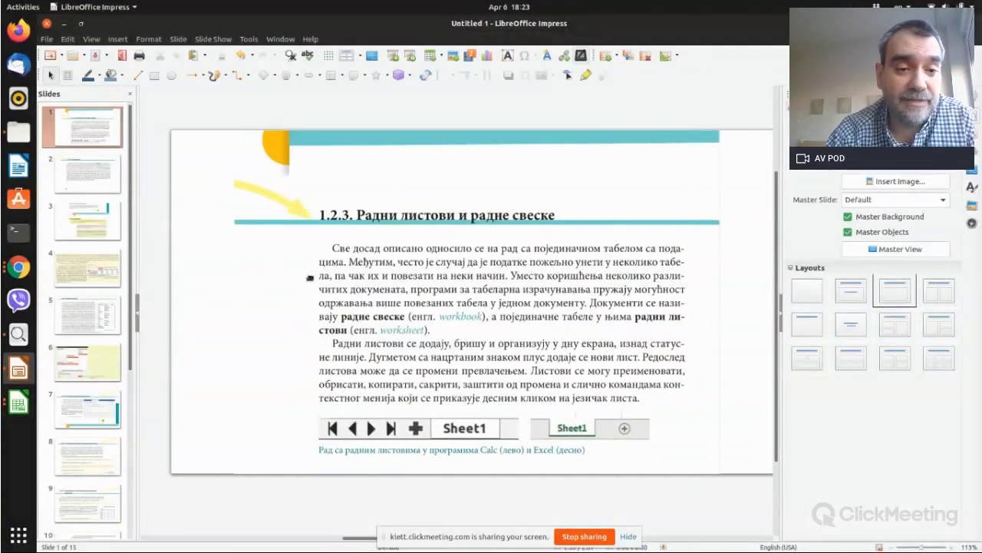
scroll(310, 278, down, 1)
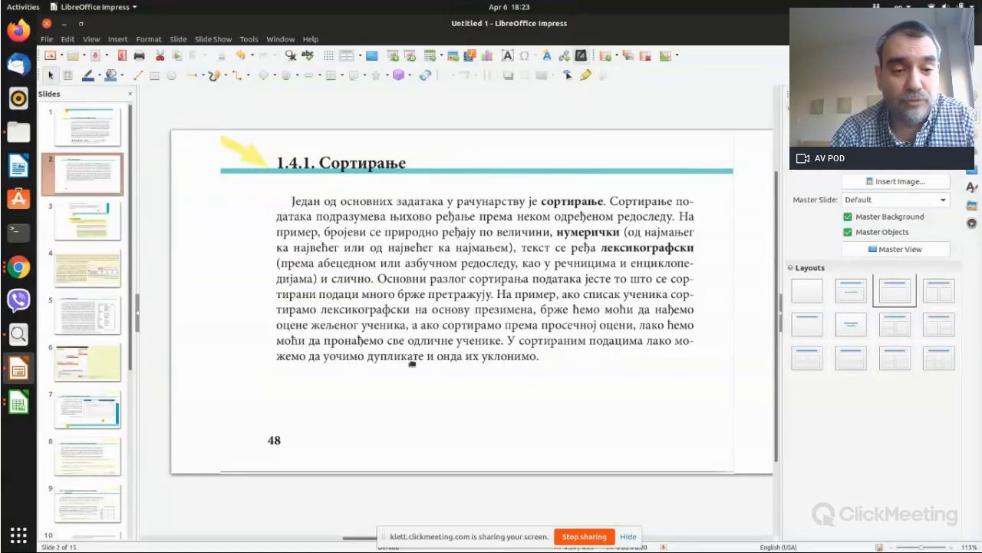
click(208, 314)
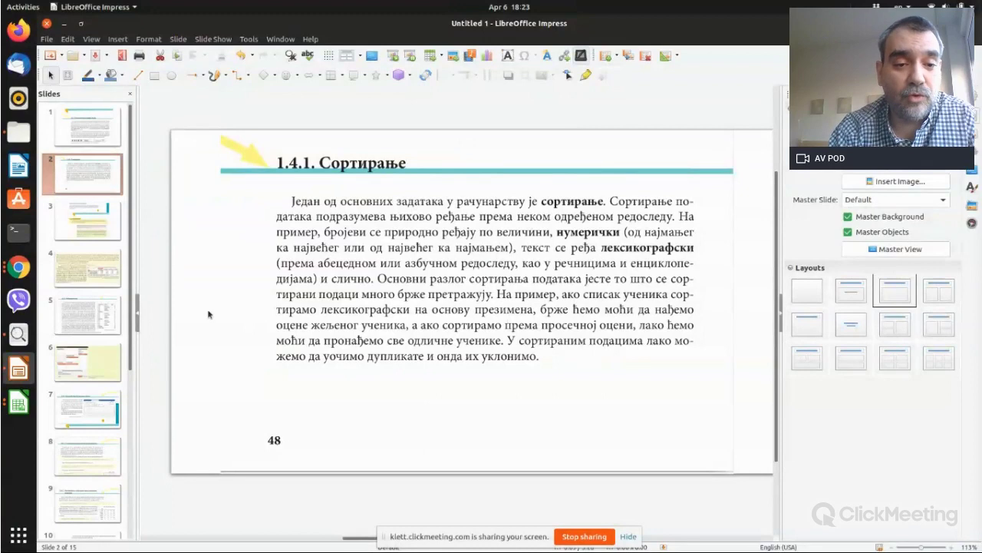
Switch back to Okruzi.ods, sort the entire sheet by Column A in ascending order and return to cell A1.
key(alt+Tab)
key(ctrl+a)
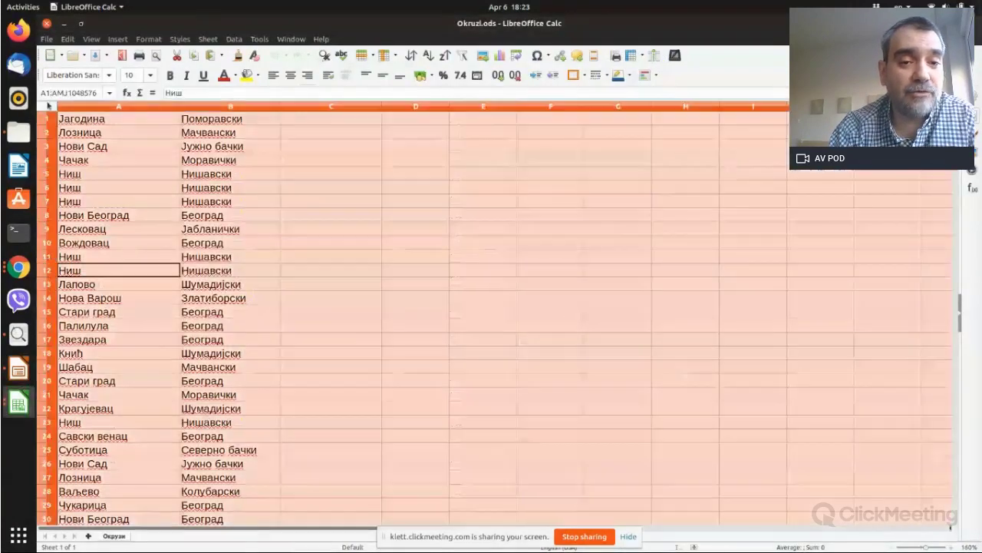
click(234, 39)
click(247, 56)
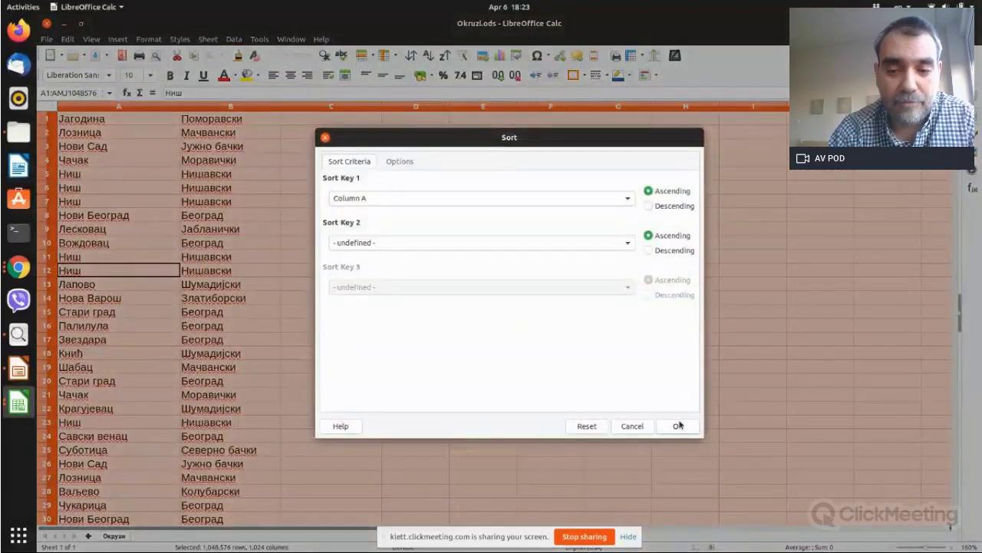
click(678, 424)
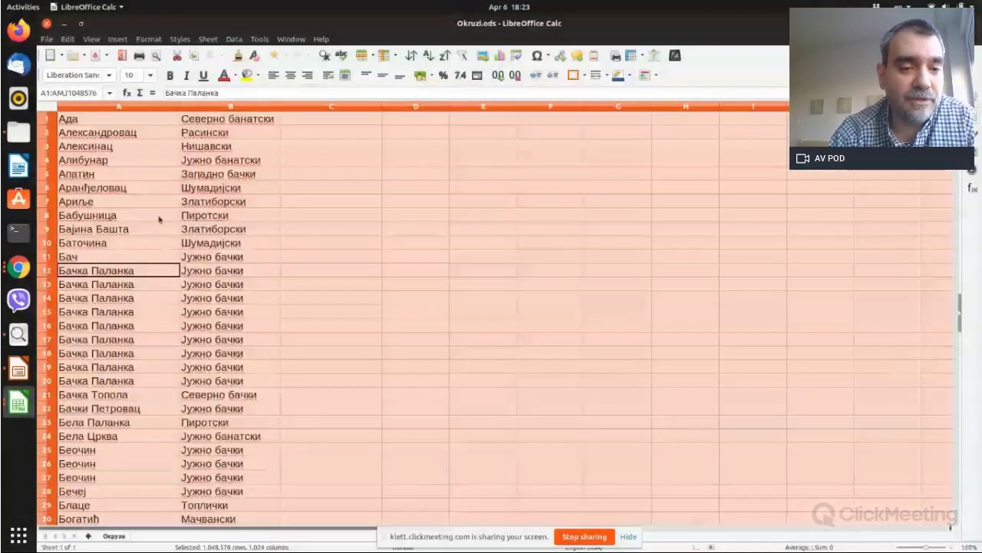
click(159, 217)
key(Up)
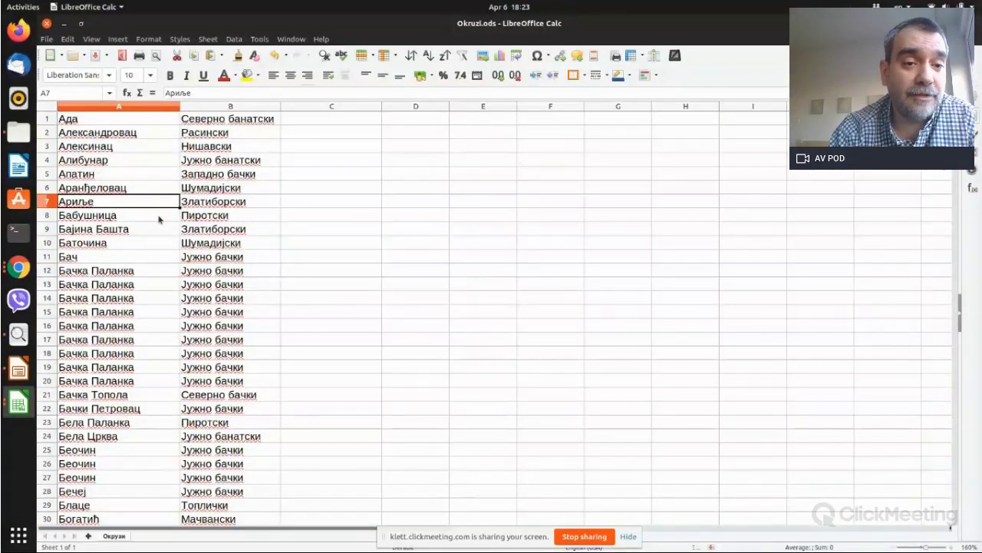
key(ctrl+Home)
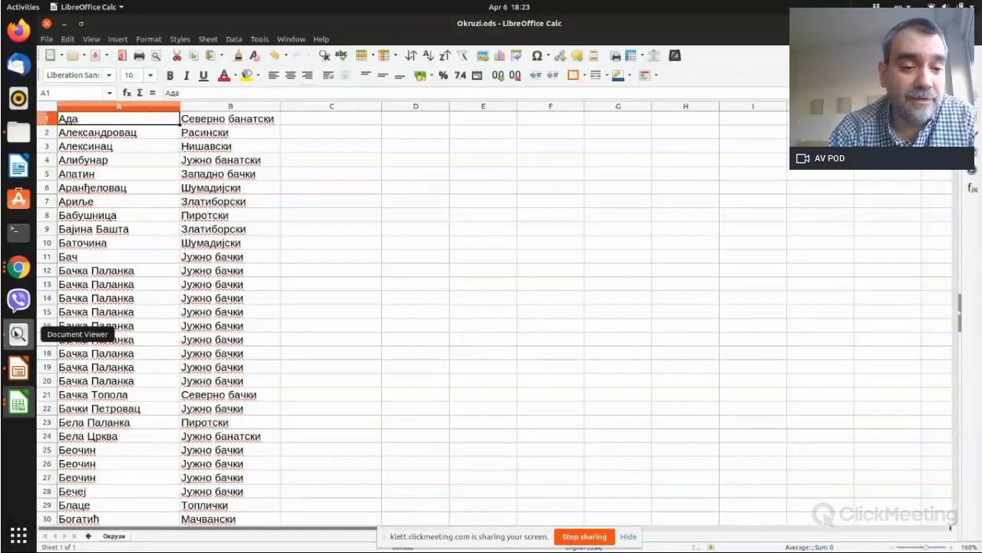
Read Impress slide 3 on removing repeated values in Calc and return to Okruzi.ods.
click(18, 334)
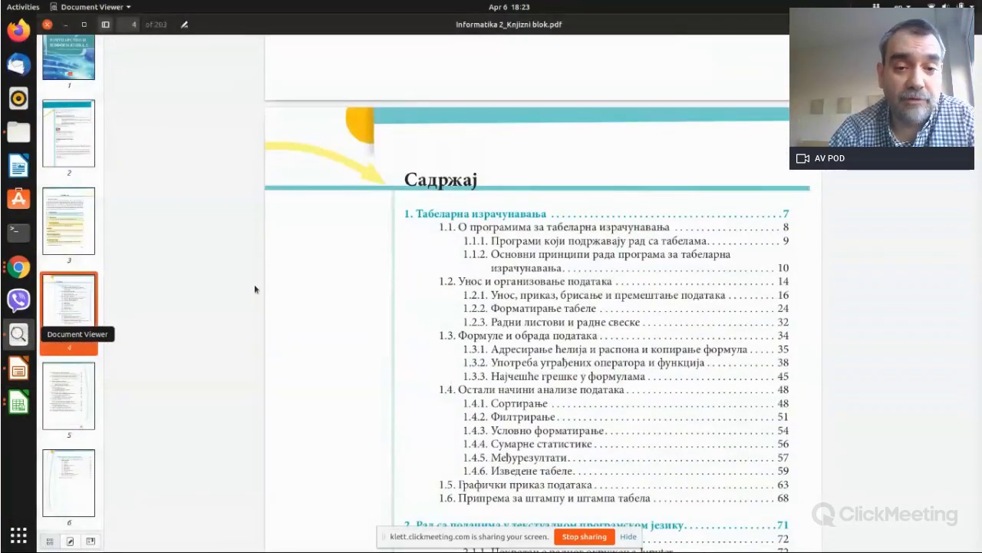
click(19, 370)
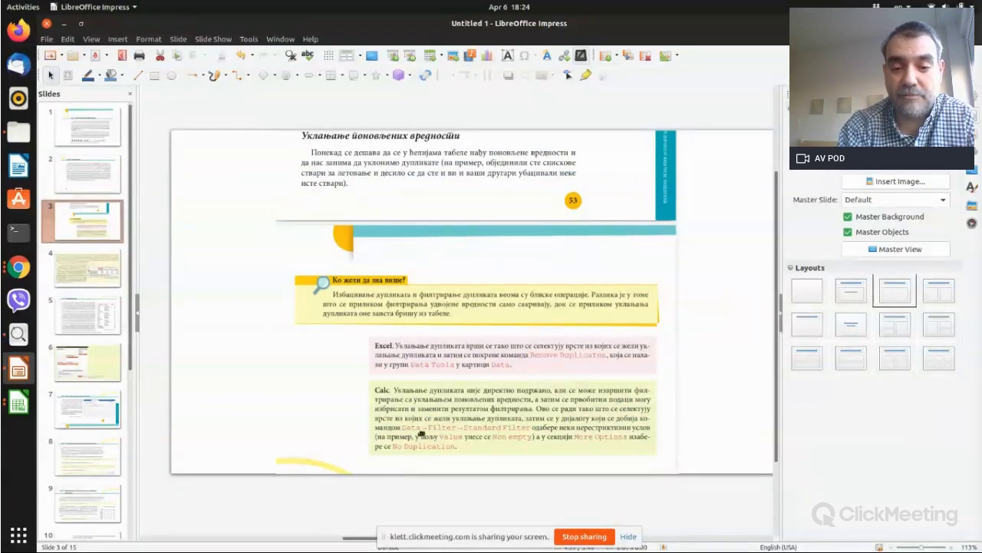
click(21, 402)
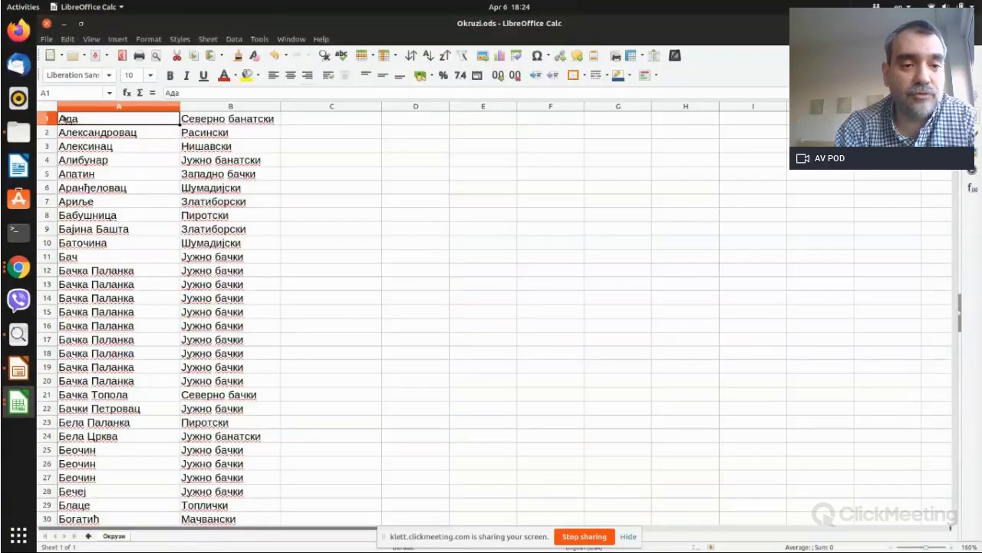
Apply a standard filter to the whole sheet for non-empty Column A without duplications, copying the results to C1.
click(46, 105)
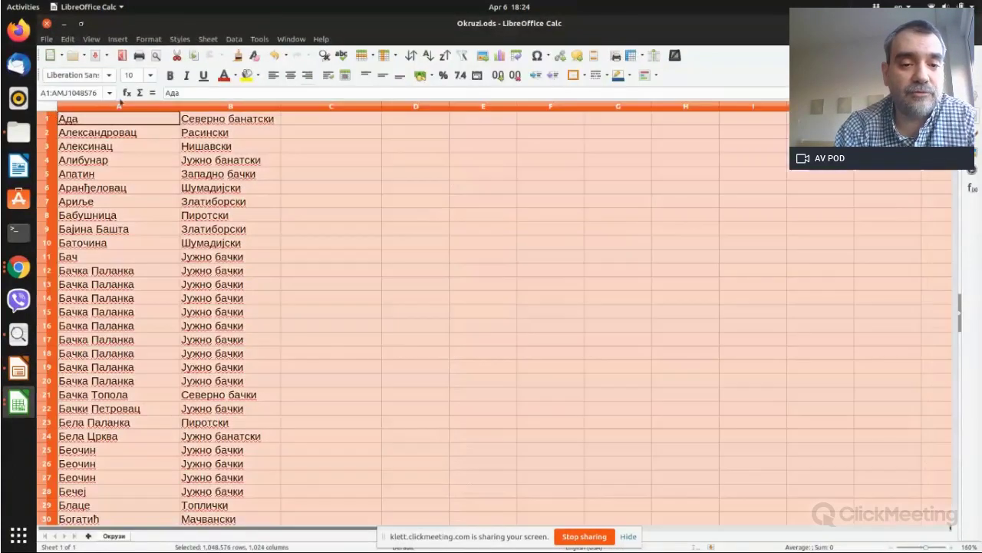
click(233, 40)
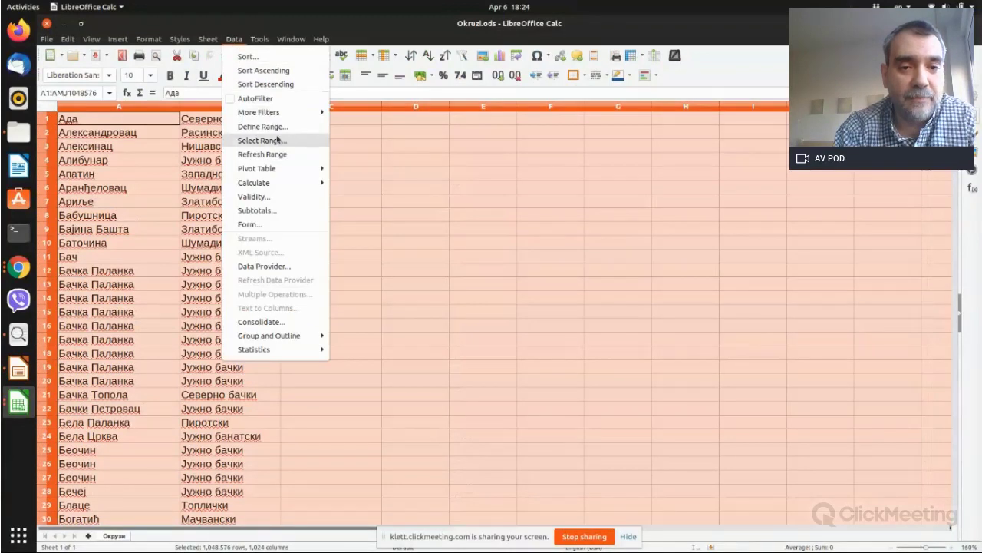
mouse_move(283, 184)
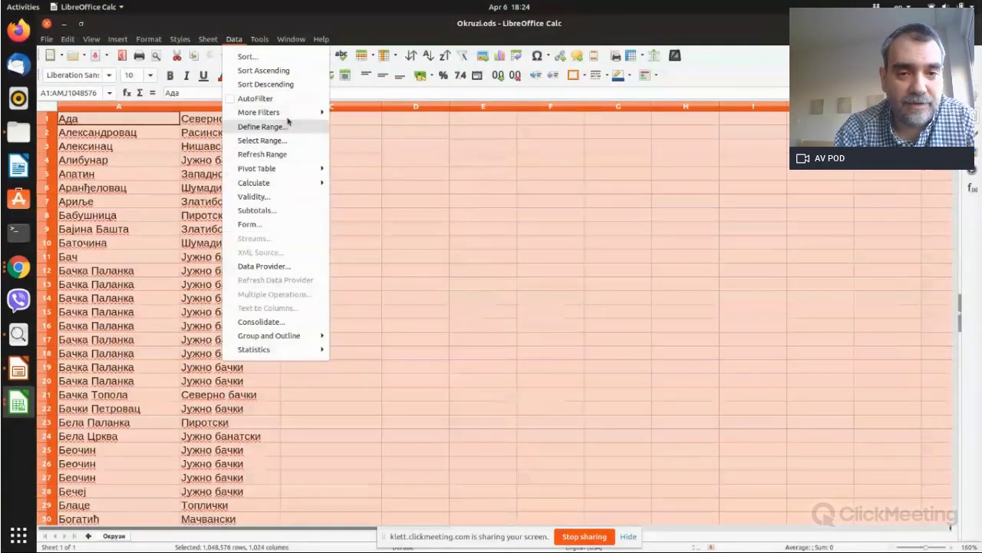
click(345, 113)
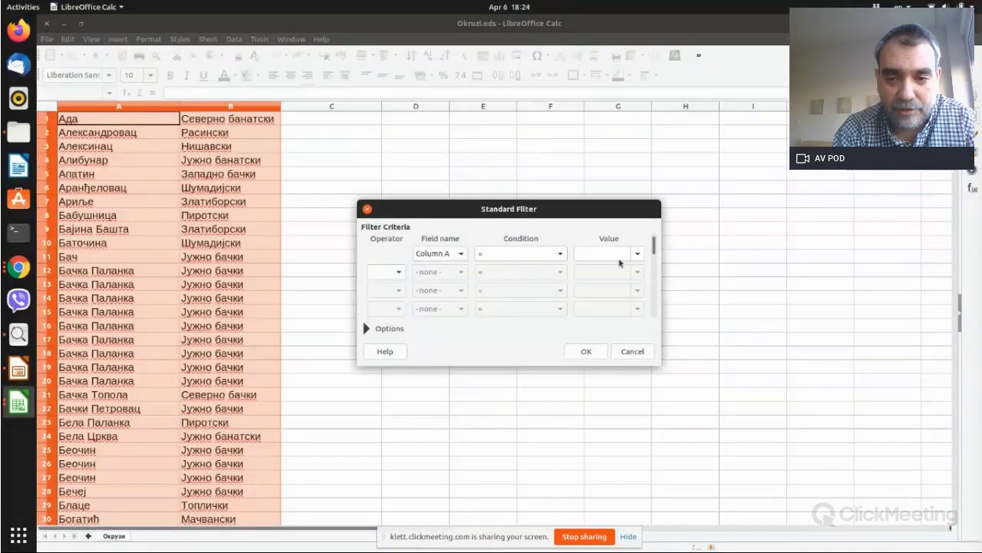
click(635, 254)
click(606, 267)
click(366, 329)
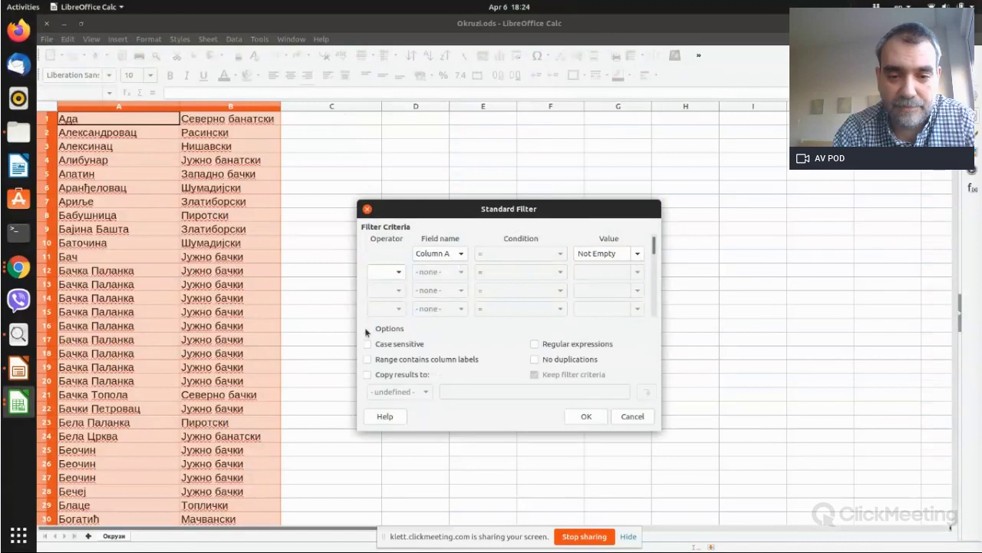
click(538, 360)
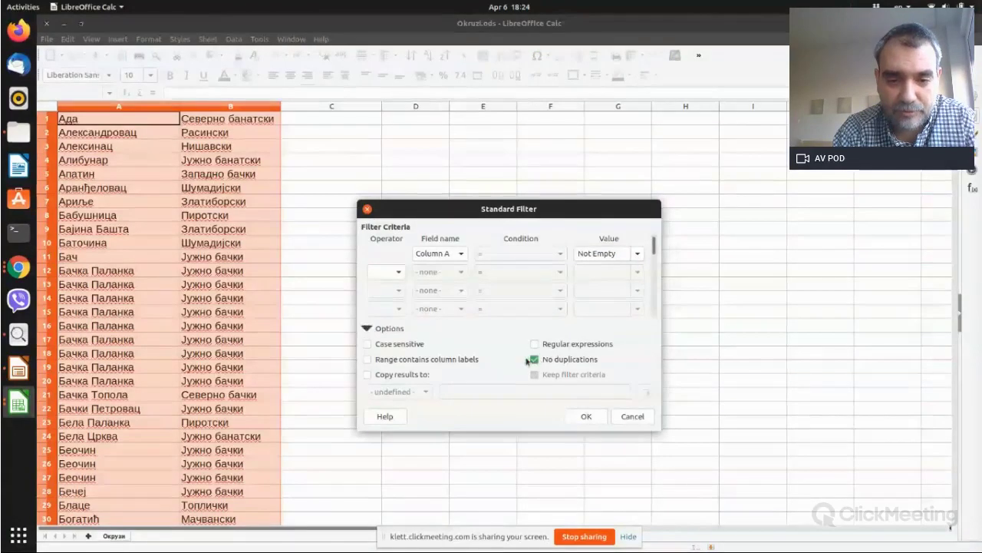
click(367, 375)
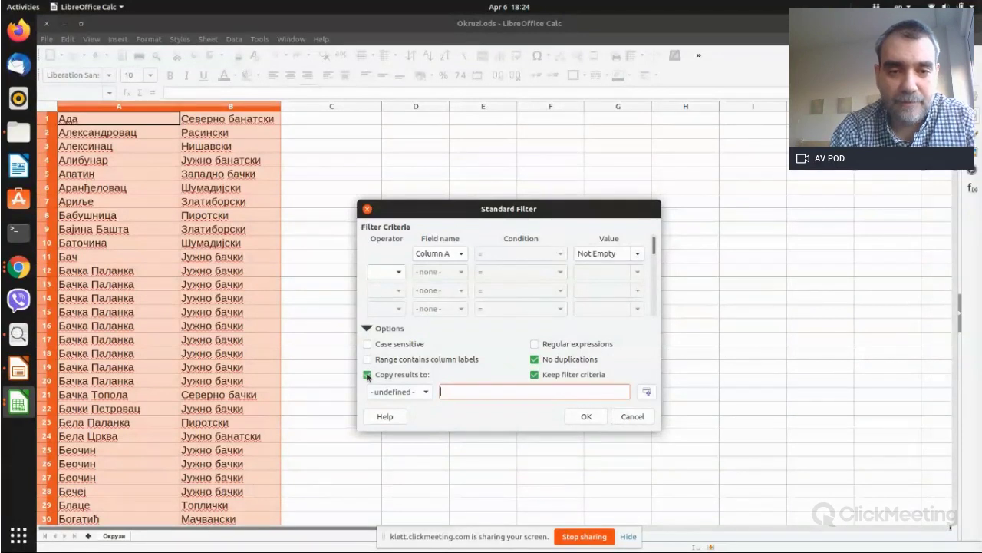
text(C1)
click(587, 416)
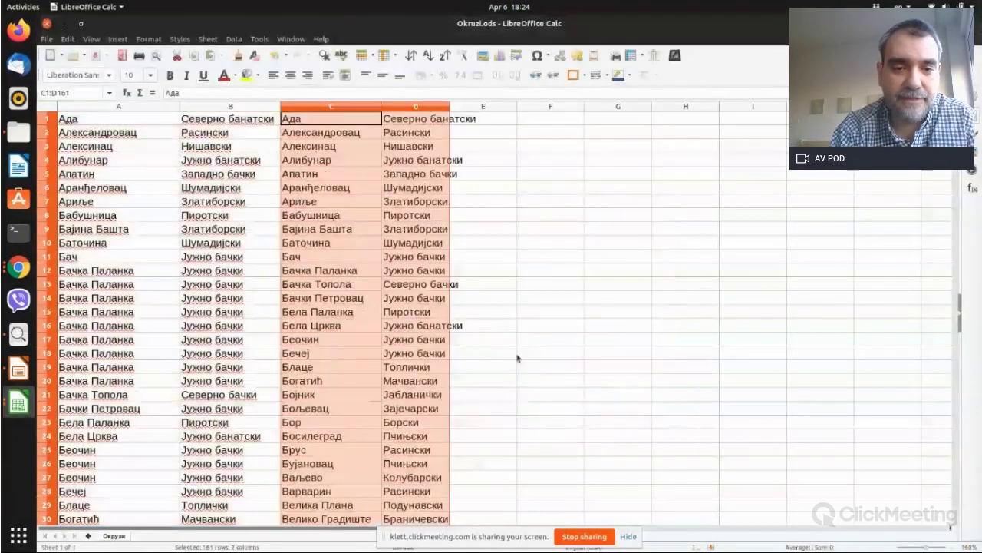
Examine the filtered places and districts in columns C and D for remaining repeated entries.
click(324, 192)
key(Down)
key(Down)
key(Down)
key(Down)
key(Down)
key(Down)
key(Down)
key(Down)
key(Down)
key(Down)
key(Down)
key(Down)
key(Down)
key(Down)
key(Down)
key(Down)
key(Down)
key(Down)
key(Down)
key(Down)
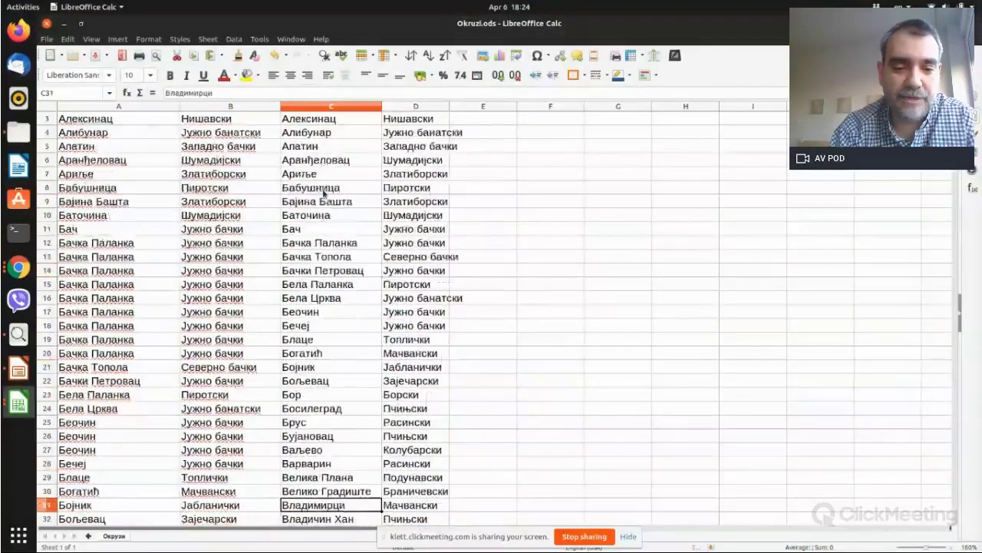
key(Down)
key(Down)
key(Down)
key(Down)
key(Down)
key(Down)
key(Down)
key(Down)
key(Down)
key(Down)
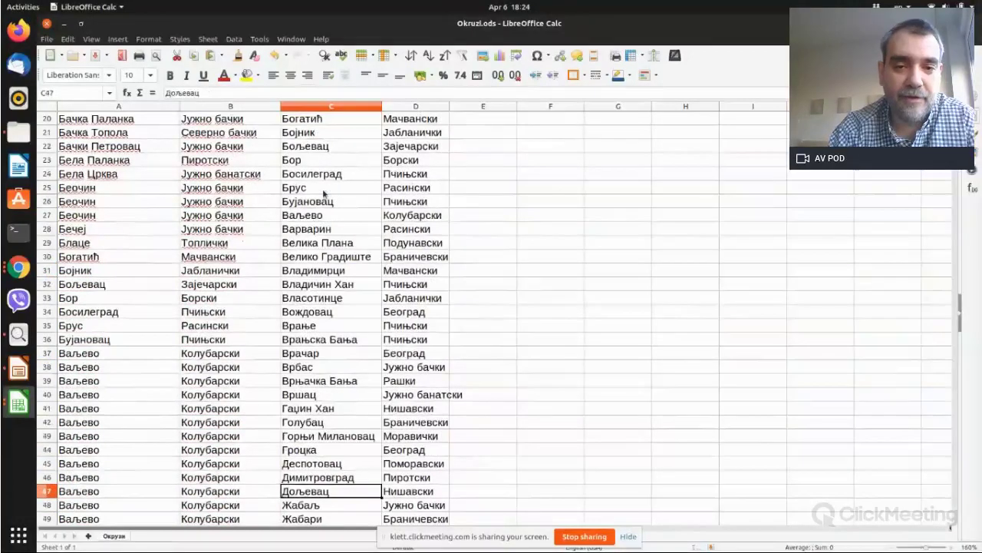
Copy the duplicate-free list of places and districts in C1:D161.
key(ctrl+Home)
key(shift+Right)
key(shift+Down)
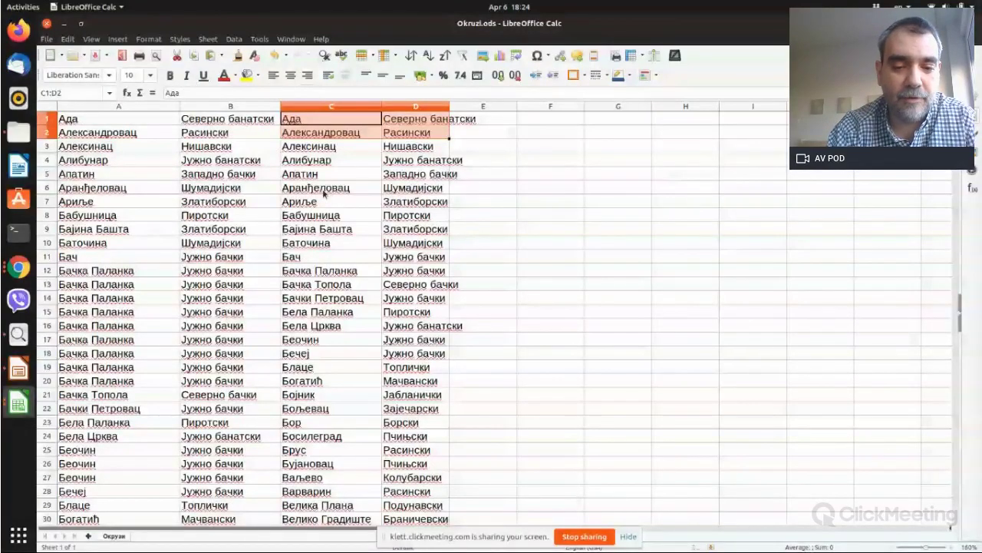
key(shift+Page_Down)
key(shift+Page_Down)
key(shift+Page_Down)
key(shift+Page_Down)
key(shift+Page_Down)
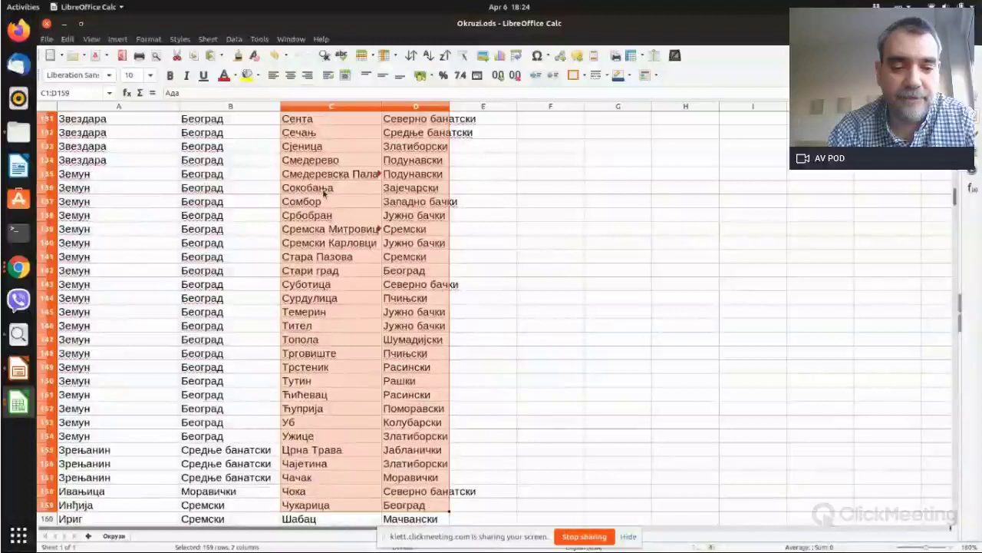
key(shift+Up)
key(shift+Up)
key(shift+Up)
key(shift+Up)
key(shift+Up)
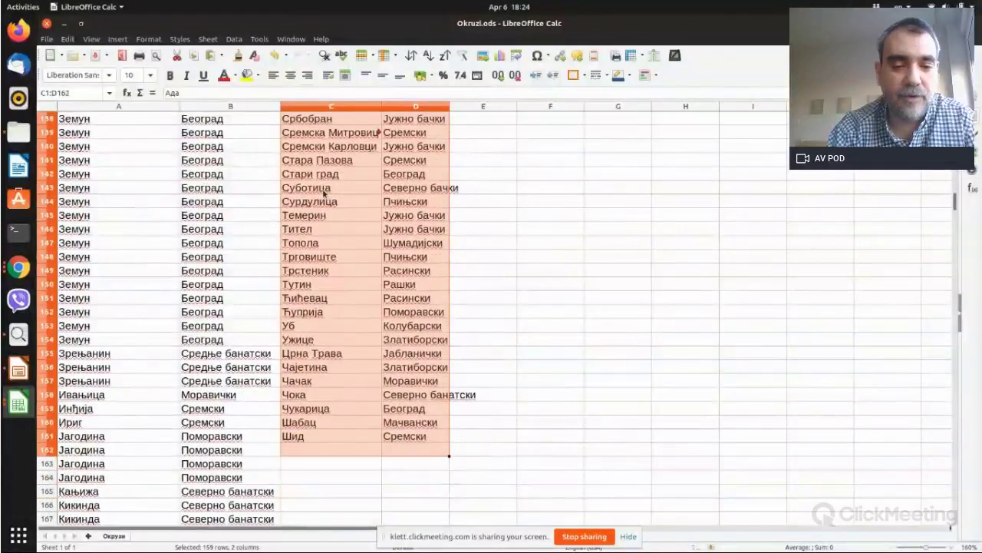
key(ctrl+c)
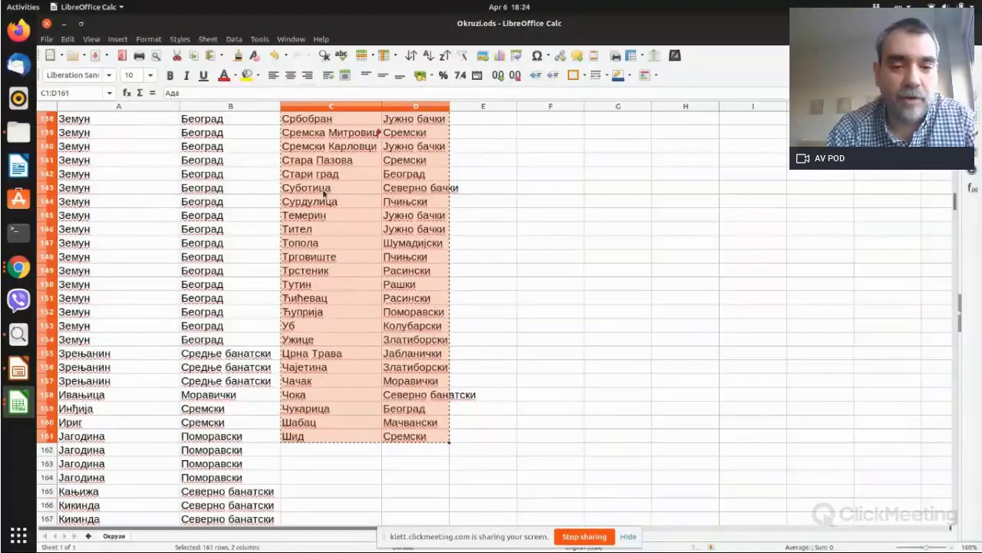
Switch to Opstine.xlsx and add a new sheet named Окрузи after the Територије sheet.
key(alt+Tab)
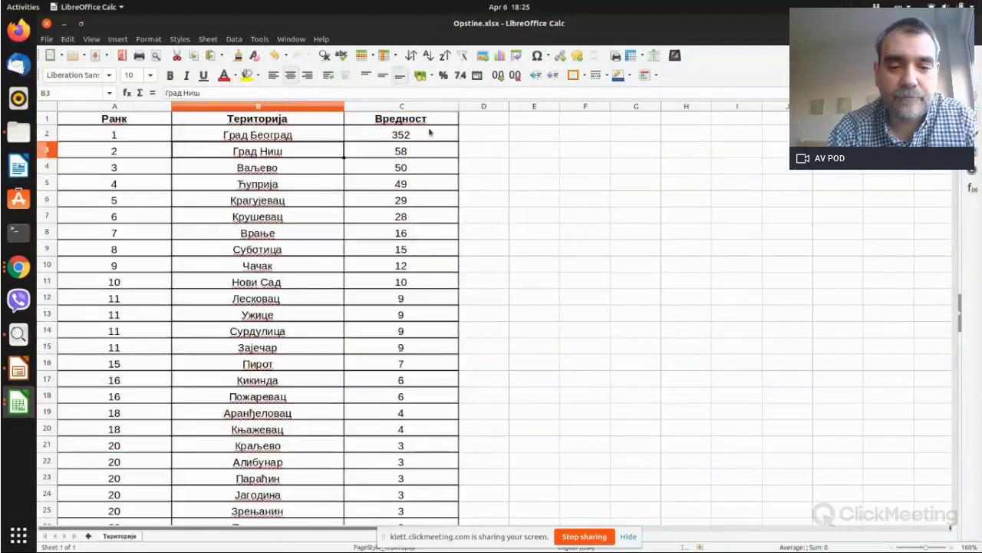
click(88, 535)
double_click(157, 536)
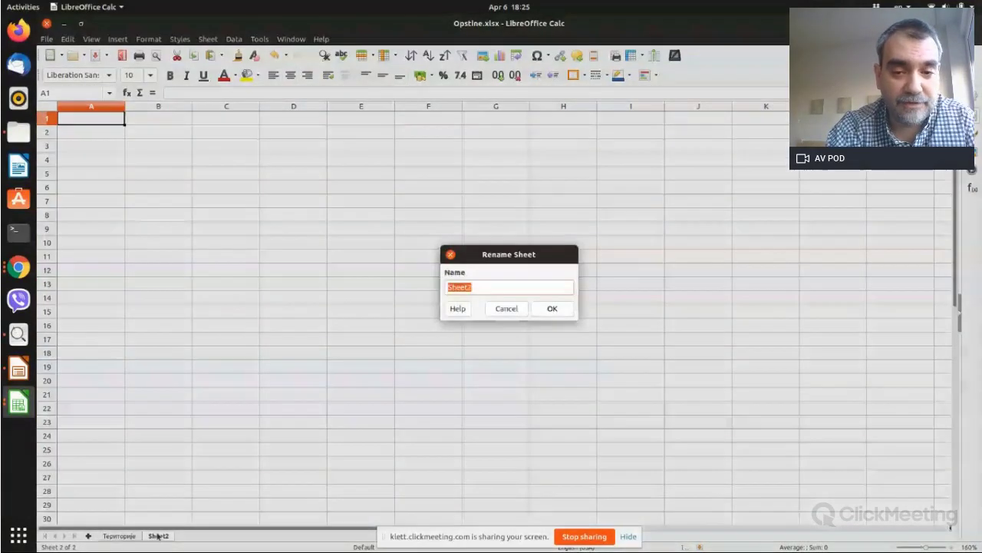
key(BackSpace)
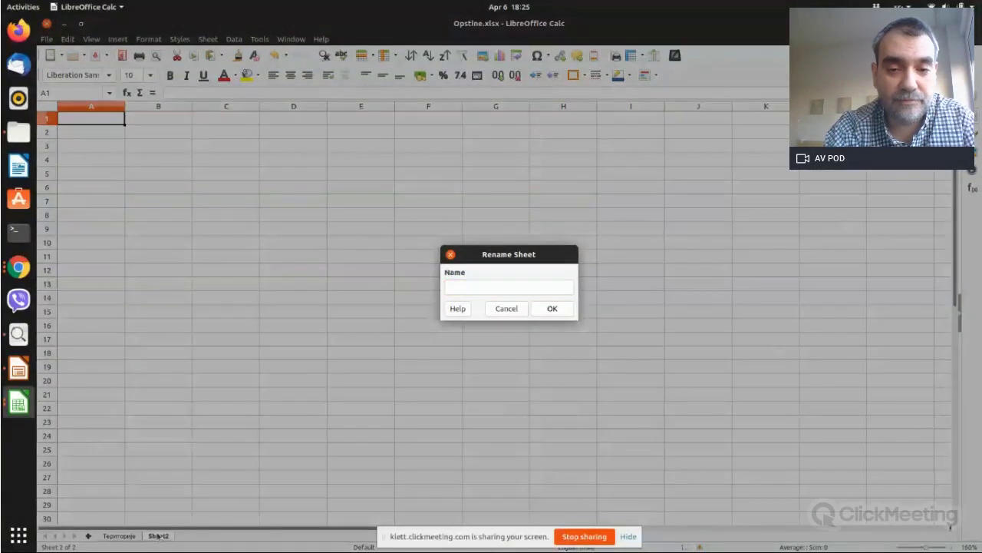
text(Окр)
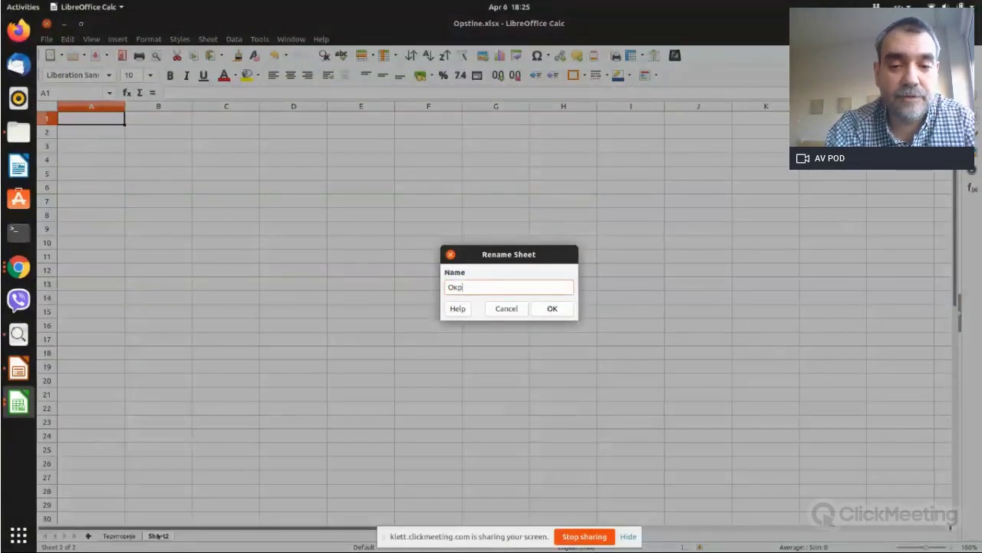
text(уги)
key(Return)
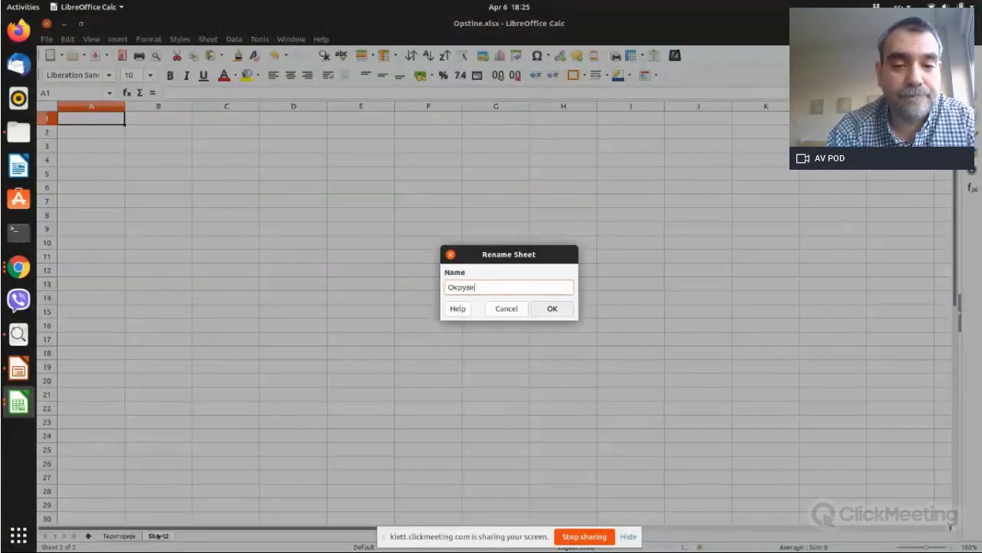
Paste the copied list at A1 of the Окрузи sheet and fit columns A and B to their contents.
key(ctrl+v)
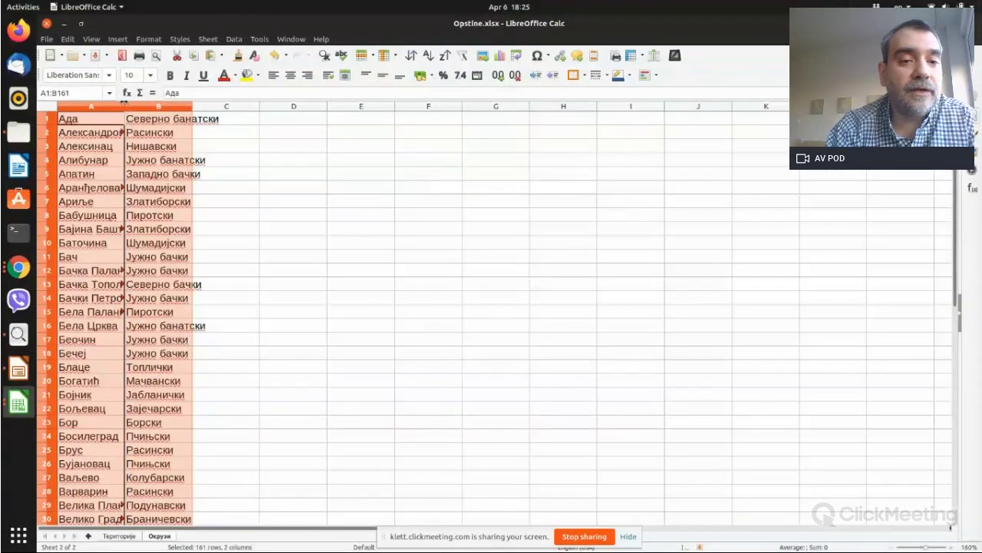
double_click(124, 106)
double_click(247, 105)
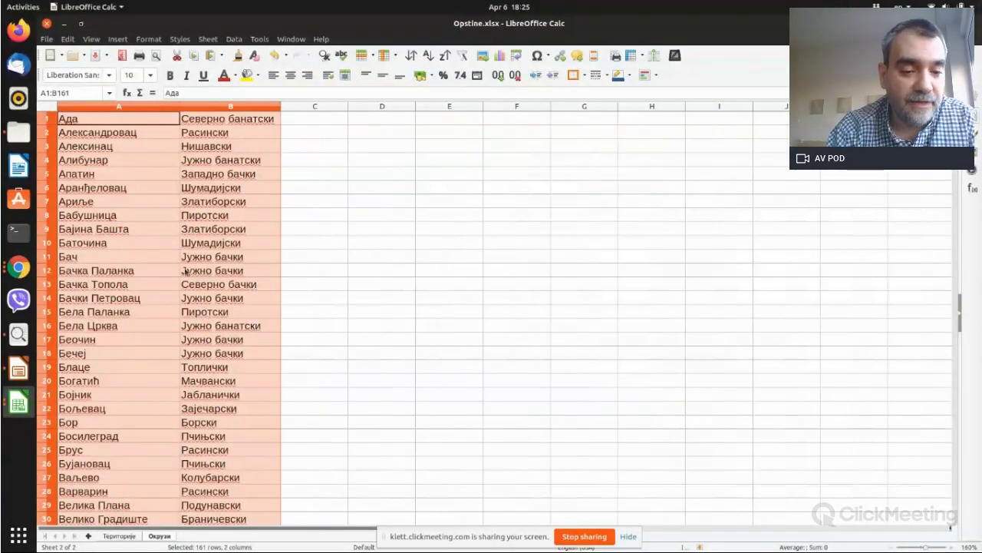
Return to the Територије sheet and look through the territory names in column B.
click(119, 535)
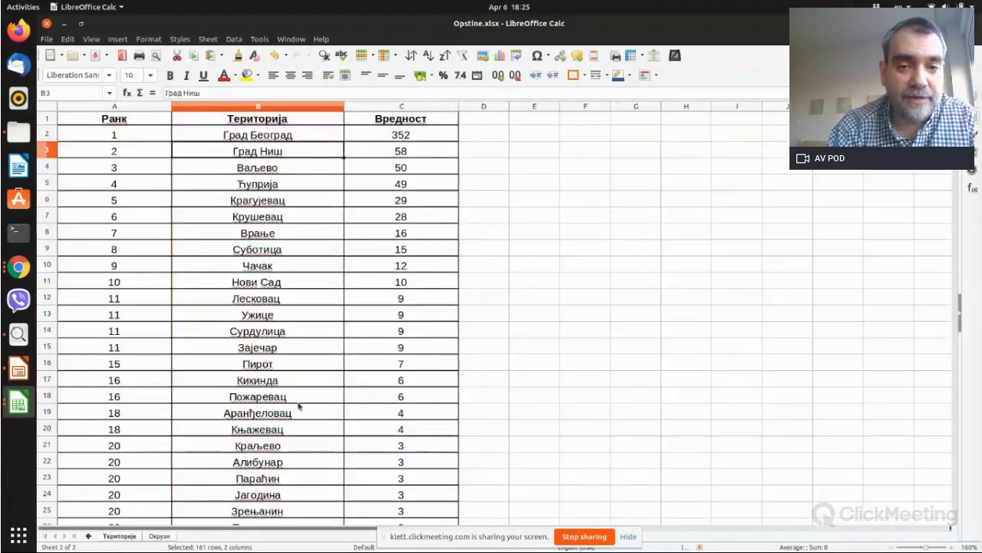
click(486, 168)
key(Left)
key(Left)
key(Left)
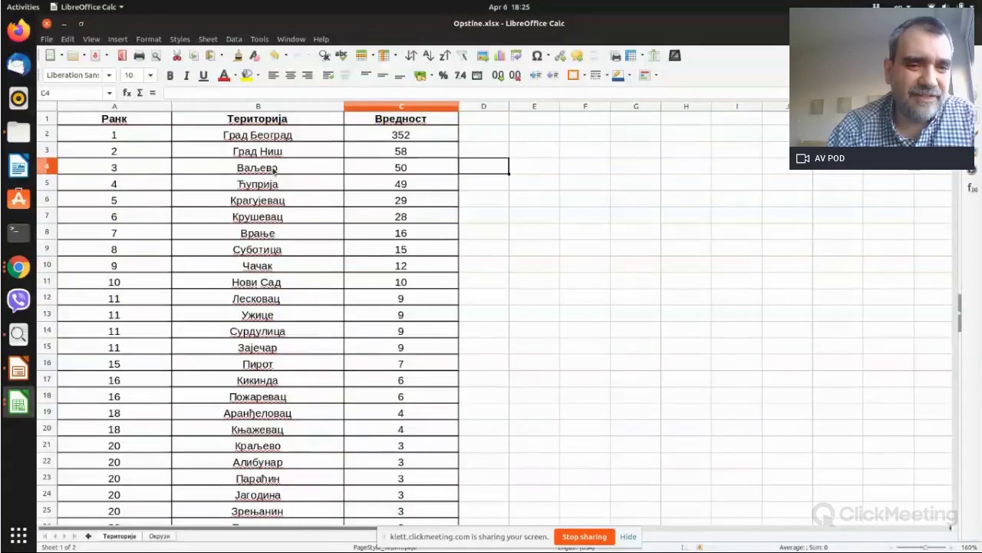
key(Up)
key(Right)
key(Up)
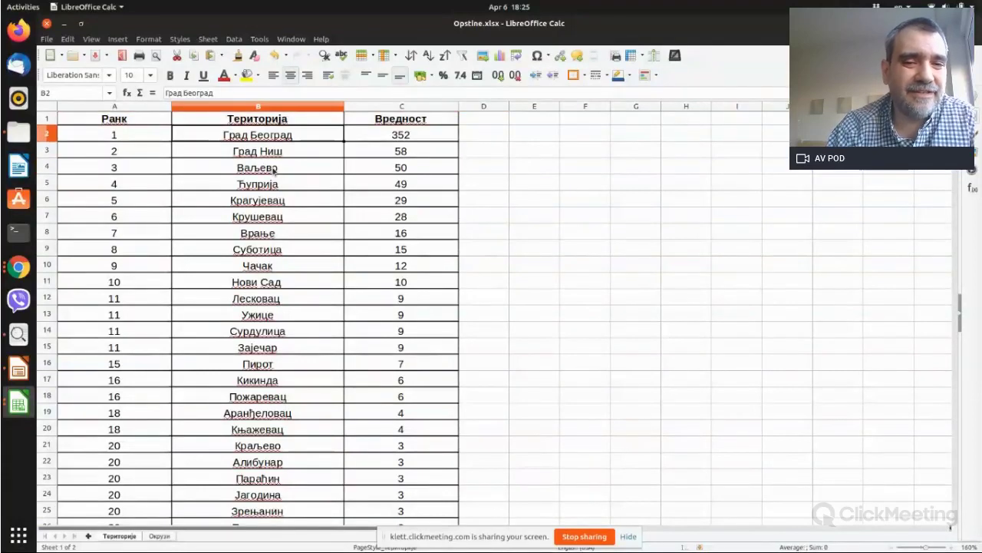
key(Down)
key(Down)
key(Down)
key(Down)
key(Down)
key(Down)
key(Down)
key(Down)
key(Down)
key(Down)
key(Down)
key(Down)
key(Down)
key(Down)
key(Down)
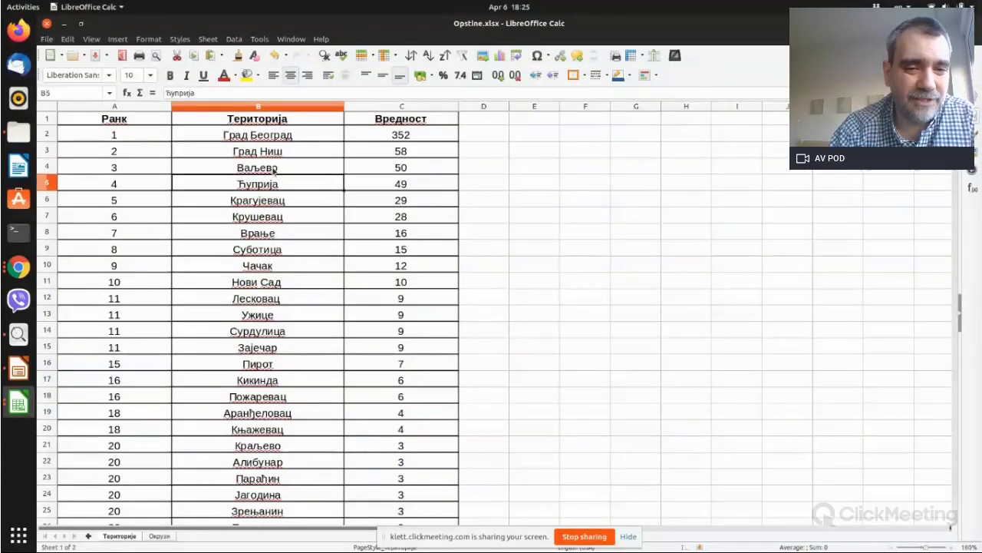
key(Up)
key(Up)
key(Up)
key(Up)
key(Up)
key(Up)
key(Up)
key(Up)
key(Up)
key(Up)
key(Up)
key(Up)
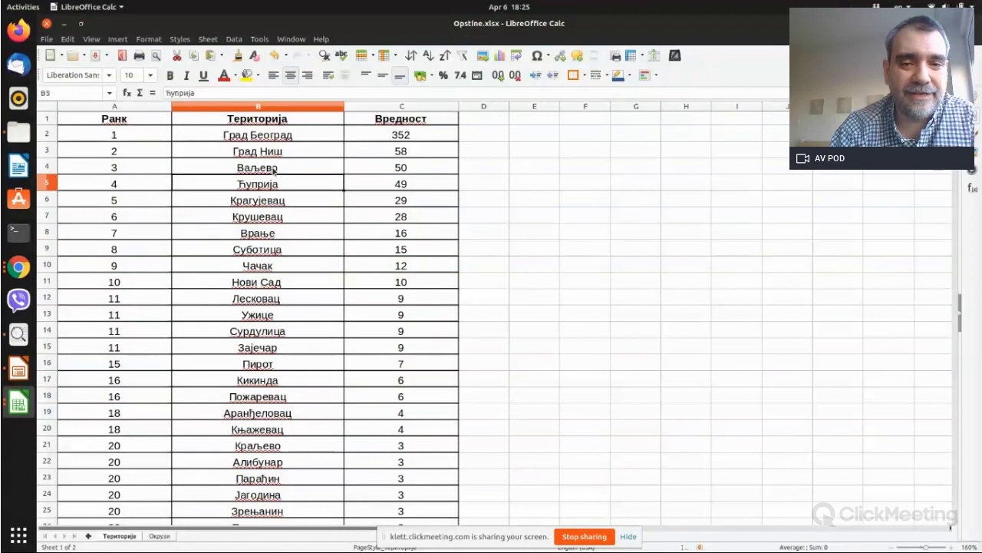
Select cell D4 in the Ваљево row and widen column D.
key(Right)
key(Right)
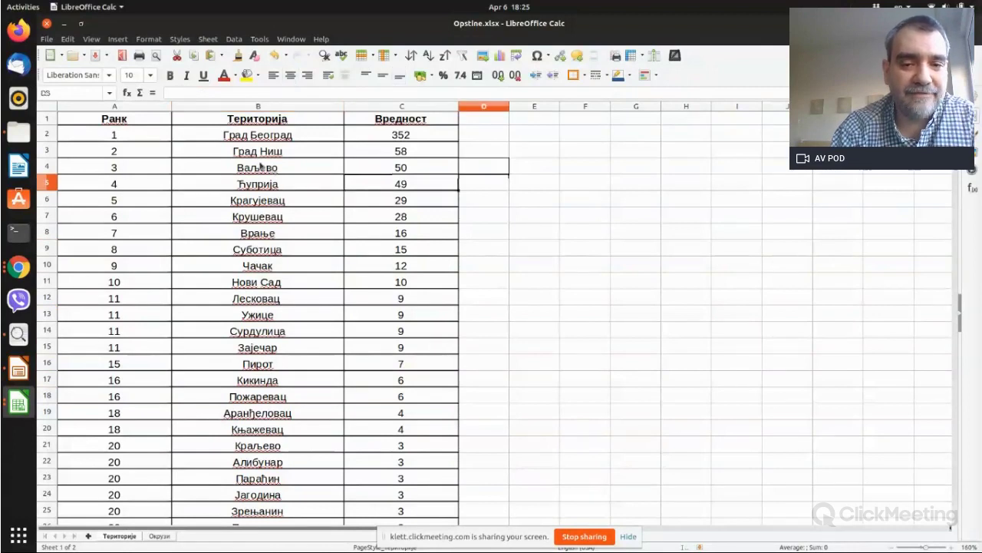
key(Up)
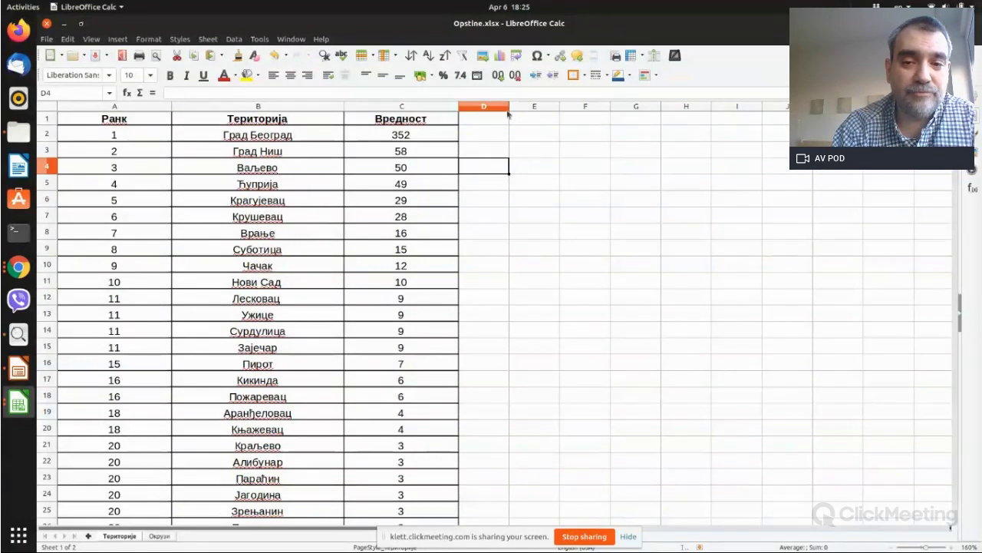
drag(508, 105, 547, 105)
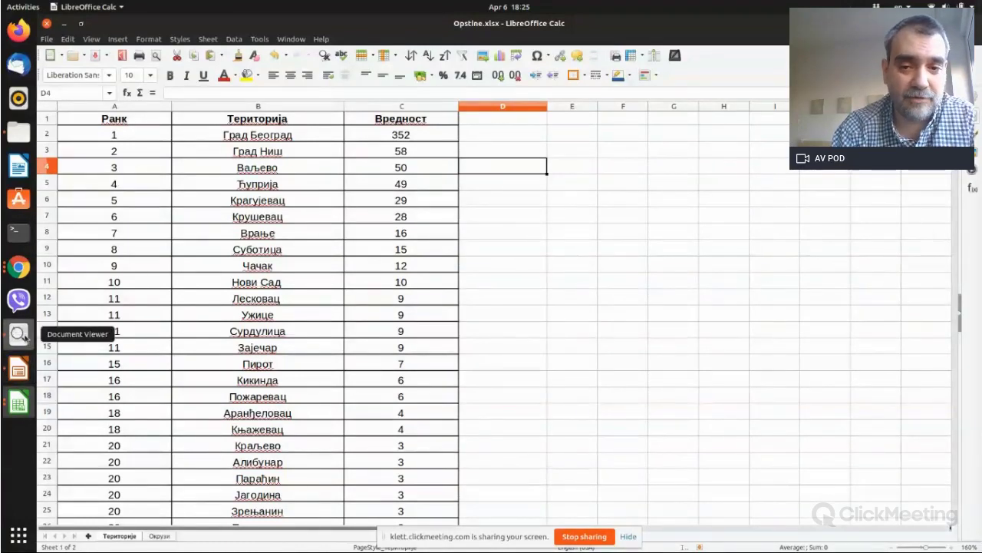
Switch to LibreOffice Impress, read slide 4 on the index and match formula, and return to Opstine.xlsx.
click(18, 333)
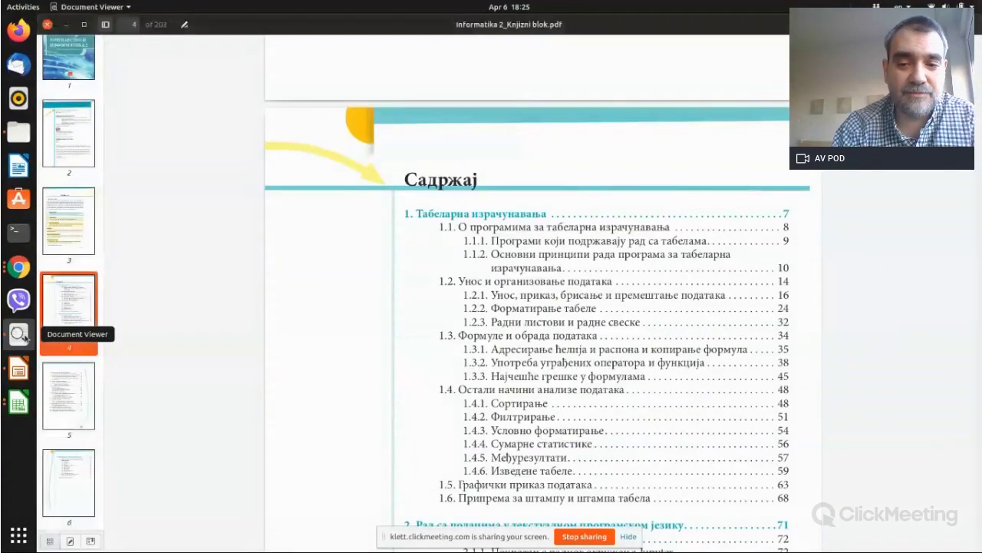
click(18, 370)
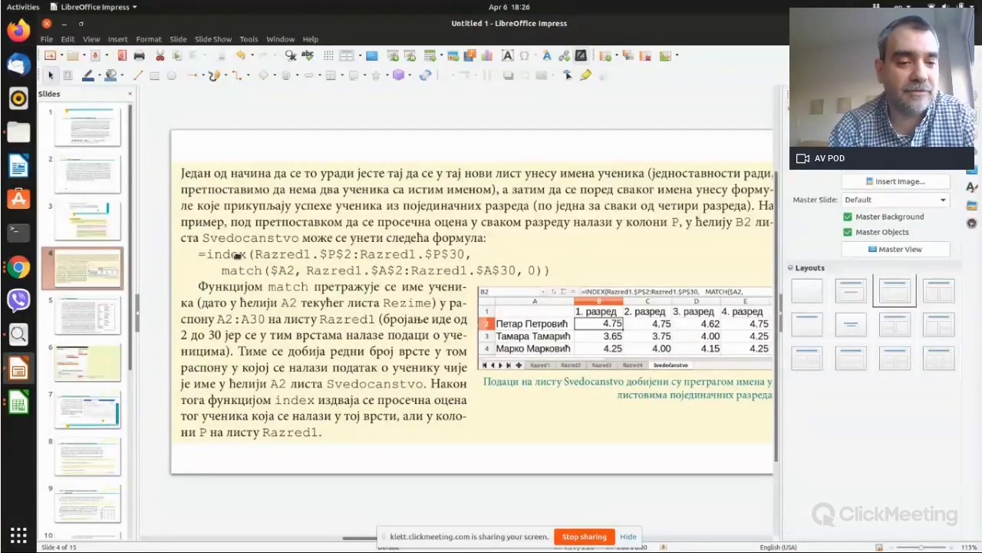
click(19, 401)
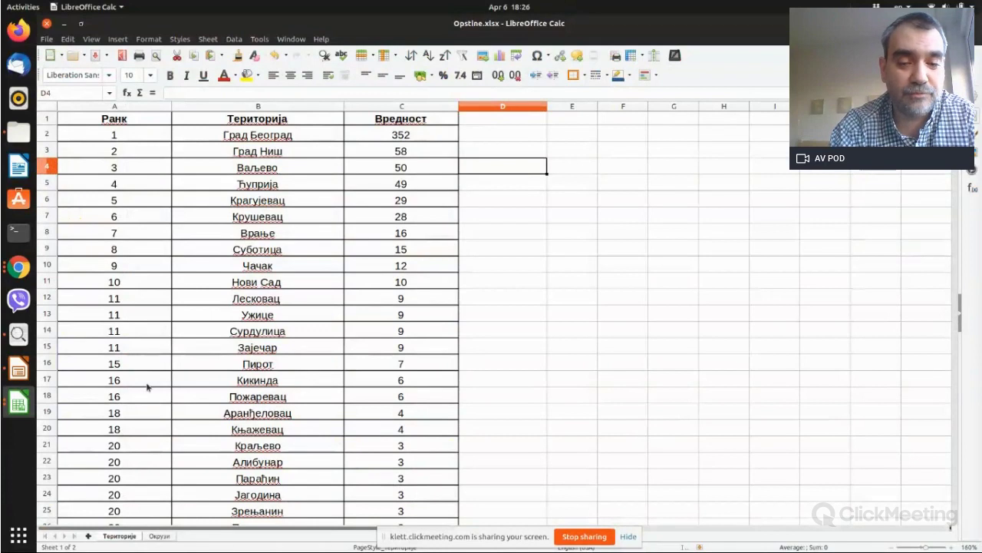
Start an INDEX formula in cell D4 with b$1:b$200 as the reference range.
text(=)
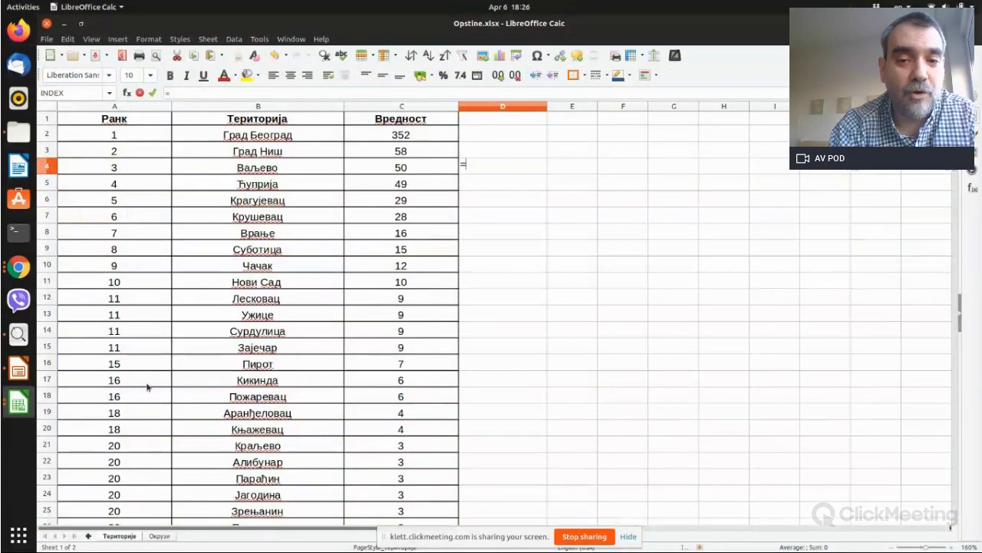
text(in)
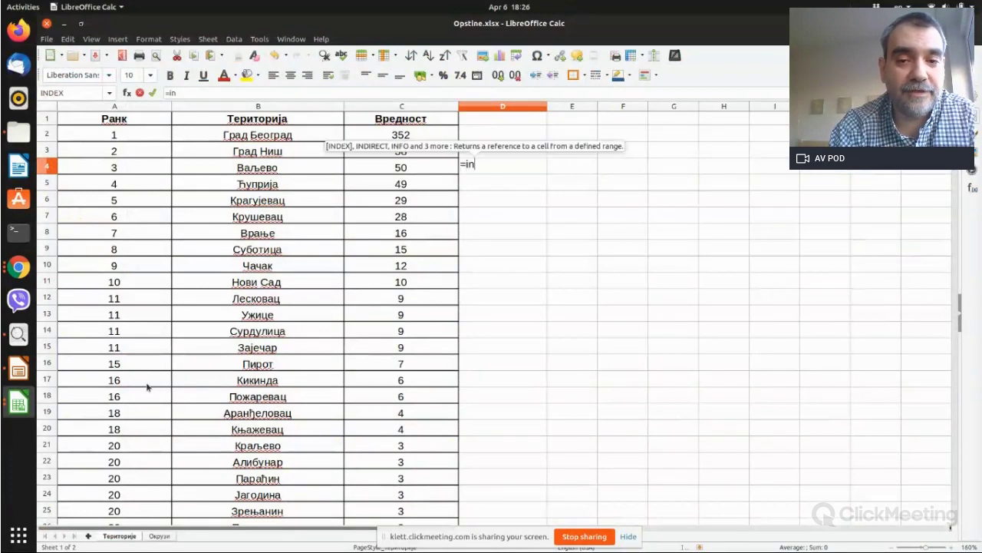
text(dex()
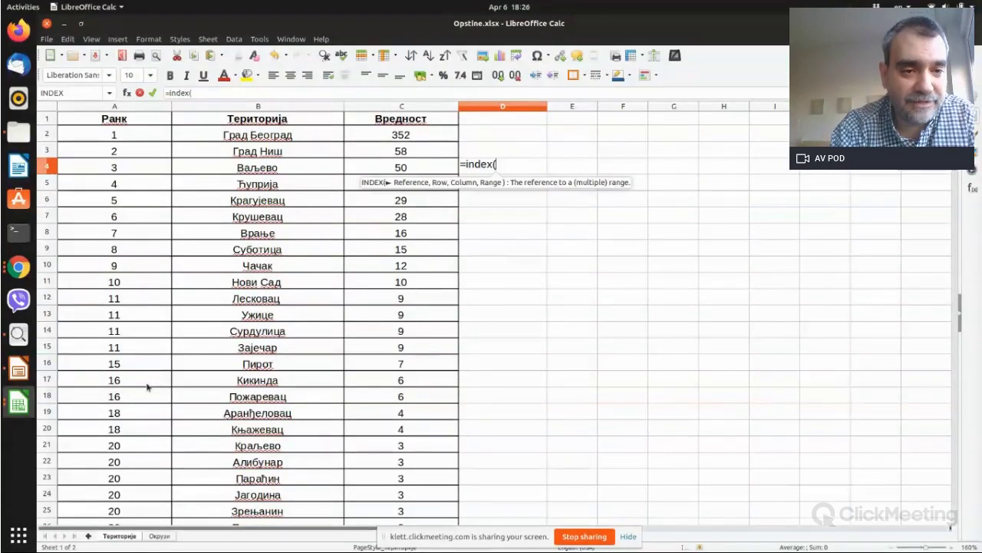
text(b4)
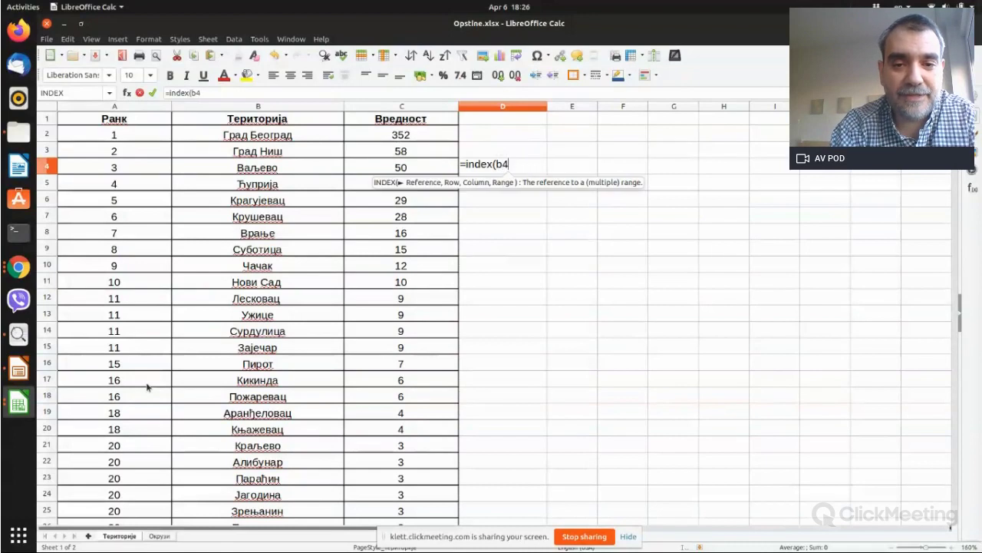
key(BackSpace)
key(BackSpace)
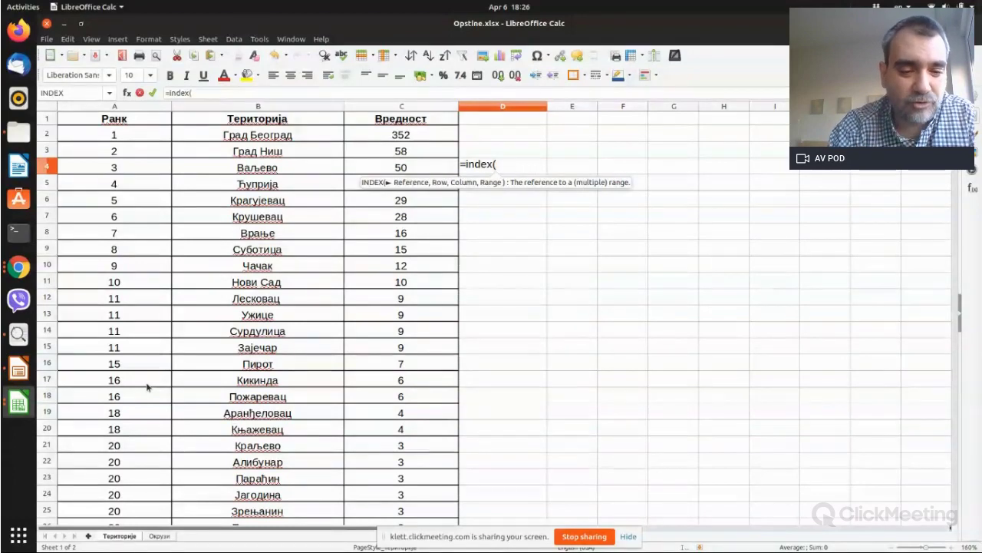
click(158, 536)
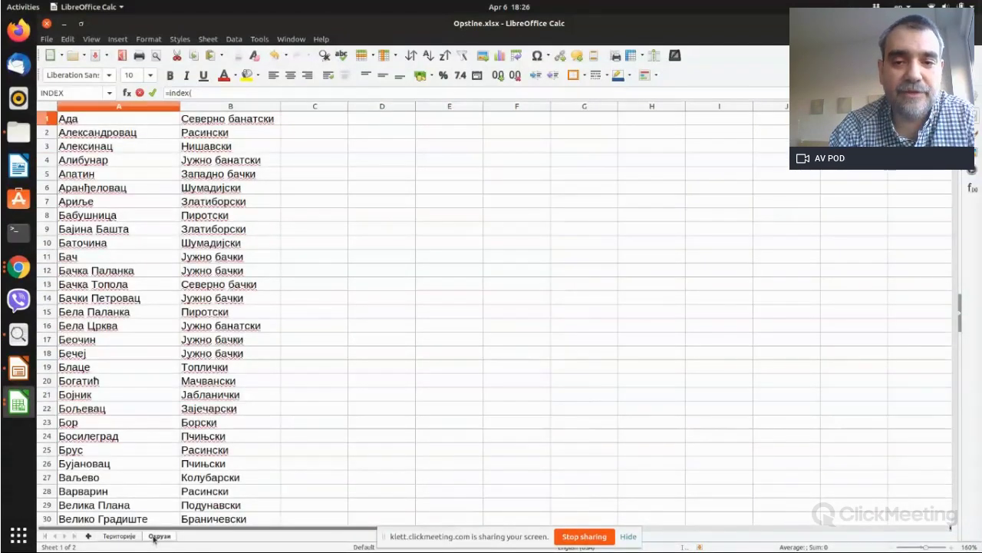
click(119, 536)
text(b$)
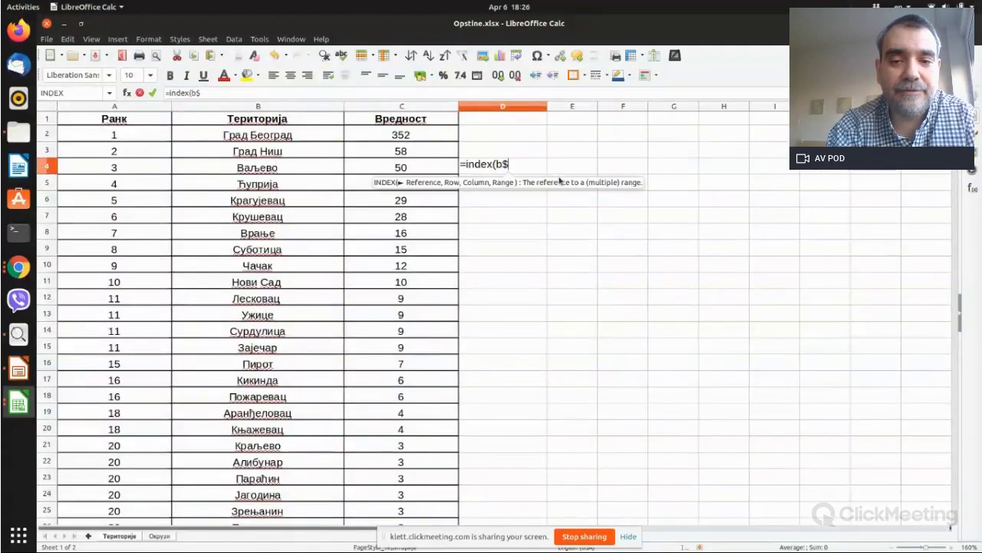
text(1:b$)
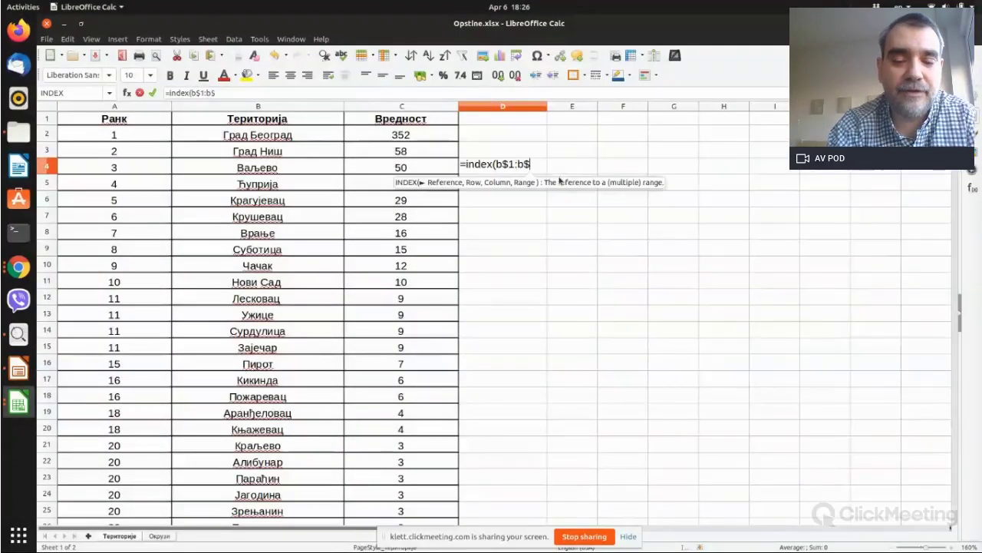
text(200, )
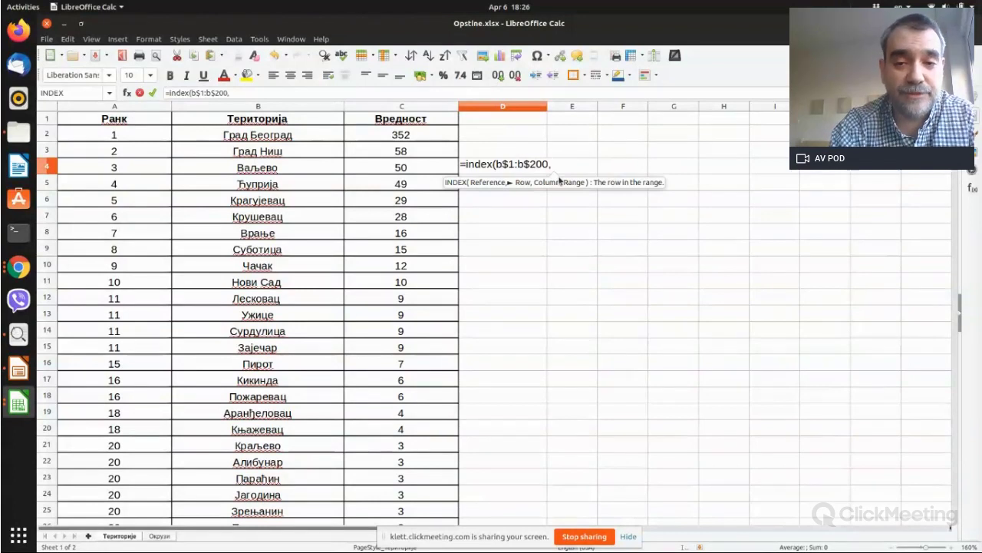
Add a nested MATCH function as the row argument, with b4 as its search criterion.
text(math)
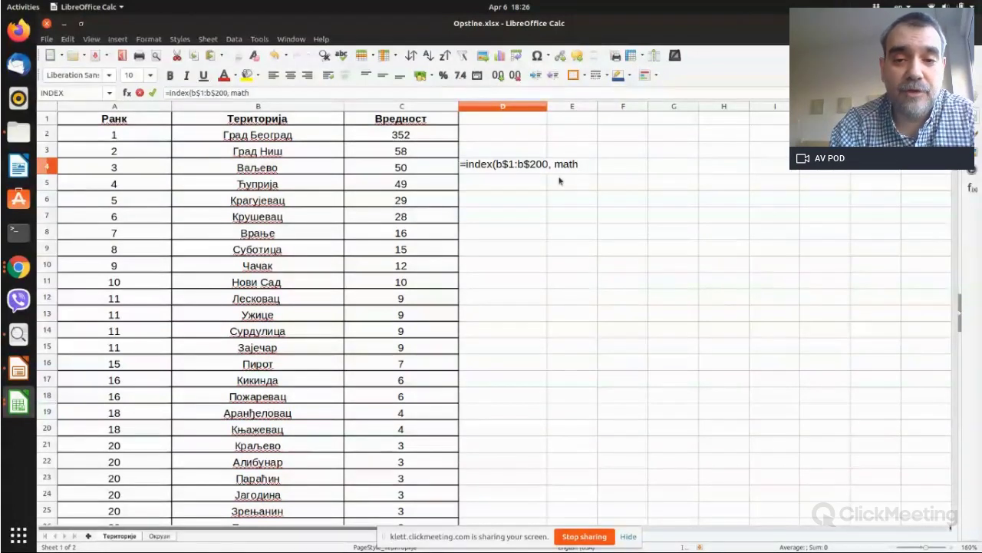
key(BackSpace)
text(ch)
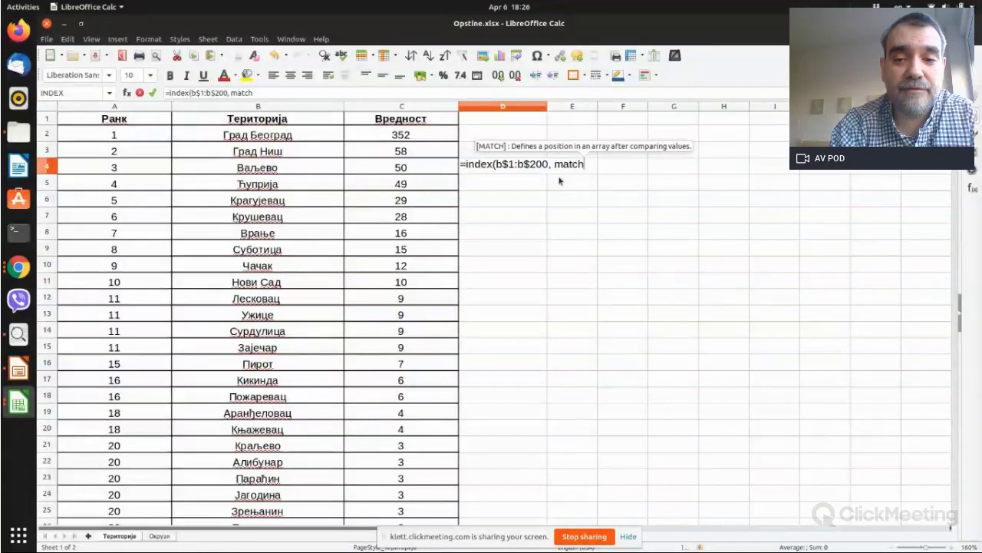
text(()
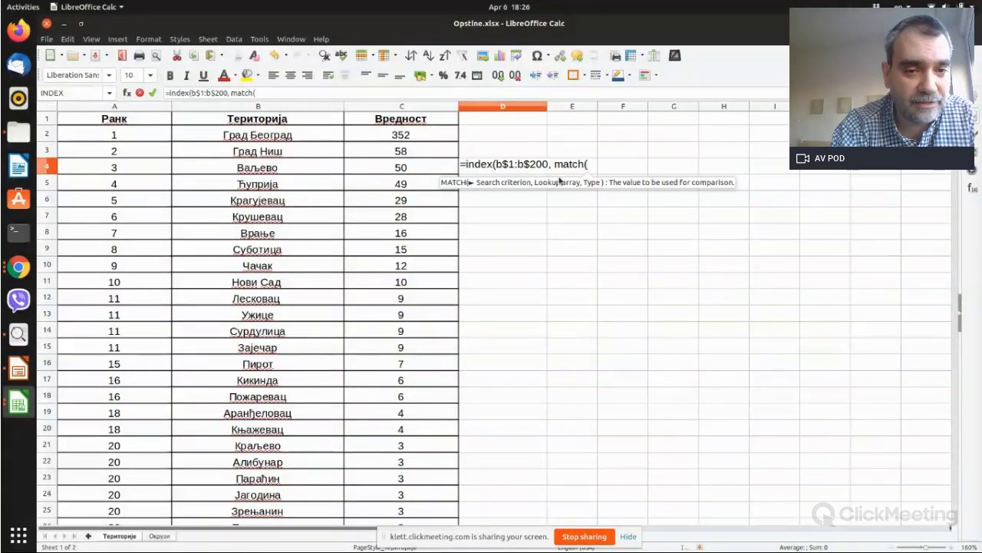
text(b4)
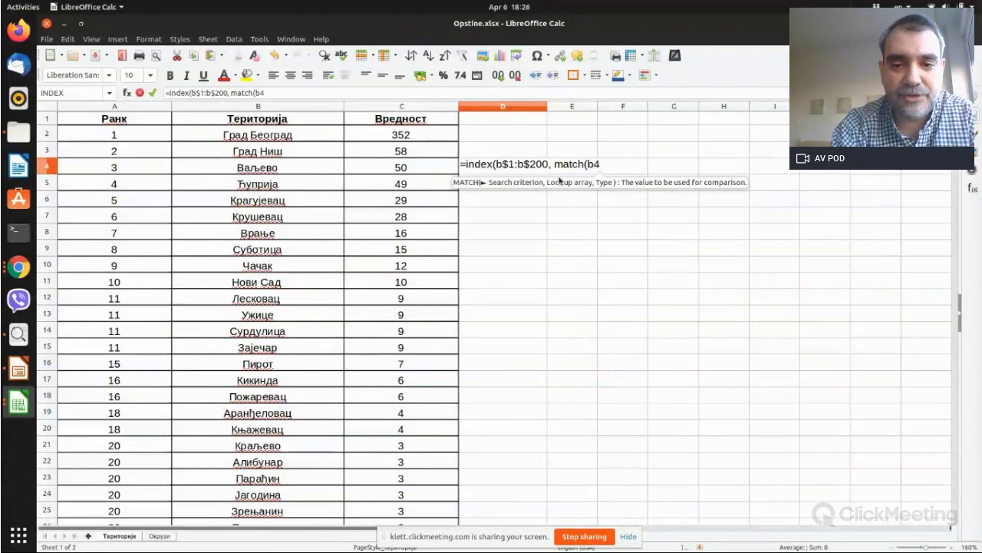
text(,)
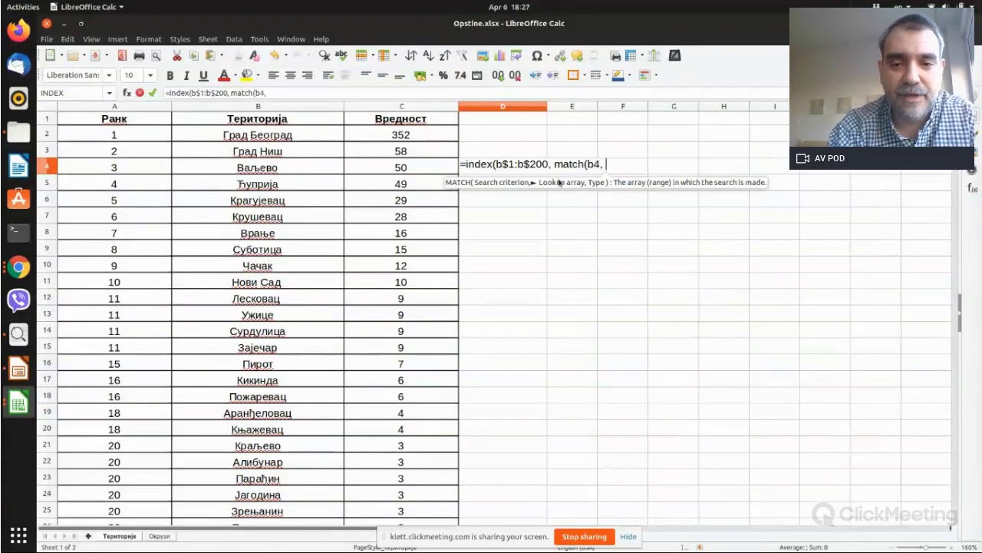
Prefix the b$1 start reference of the INDEX range with the sheet name Окрузи.
click(540, 160)
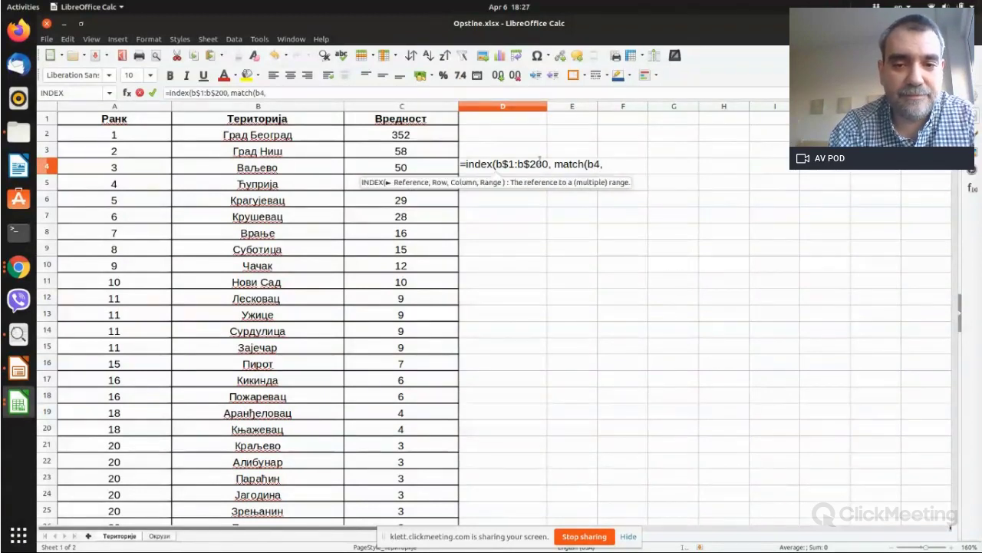
key(Left)
key(Left)
key(Left)
key(Left)
key(Left)
key(Left)
key(Left)
key(Left)
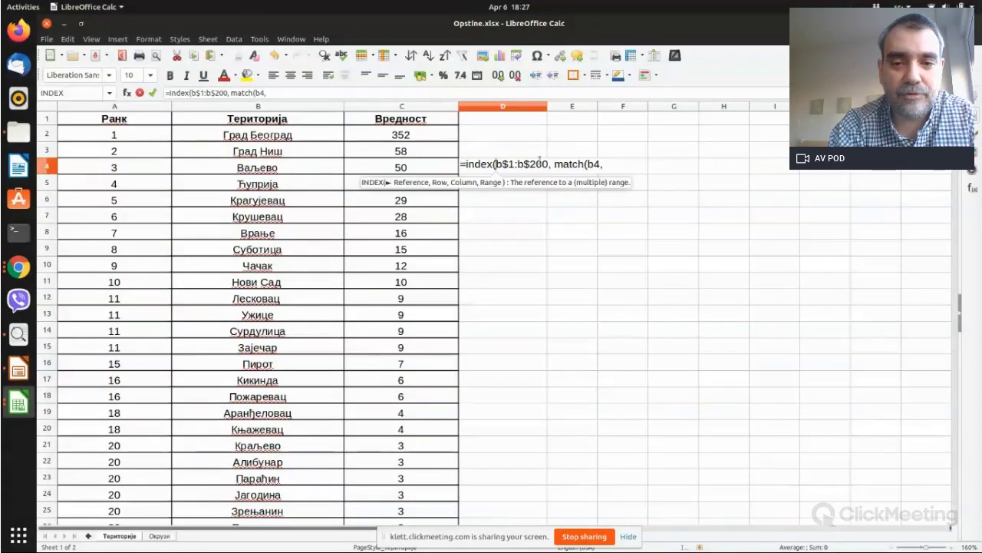
text(Okr)
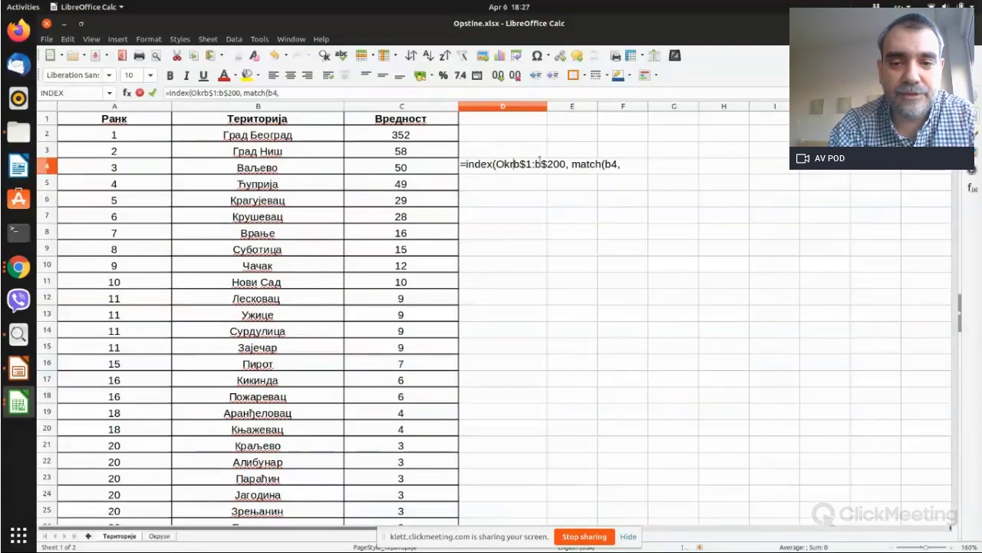
key(BackSpace)
key(BackSpace)
key(BackSpace)
text(Okr)
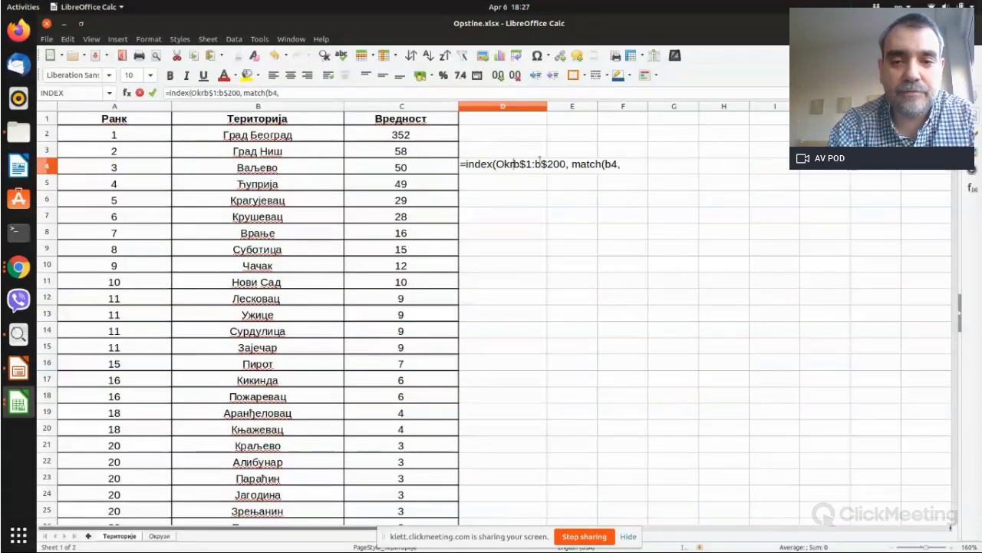
key(BackSpace)
key(BackSpace)
key(BackSpace)
text(Окро)
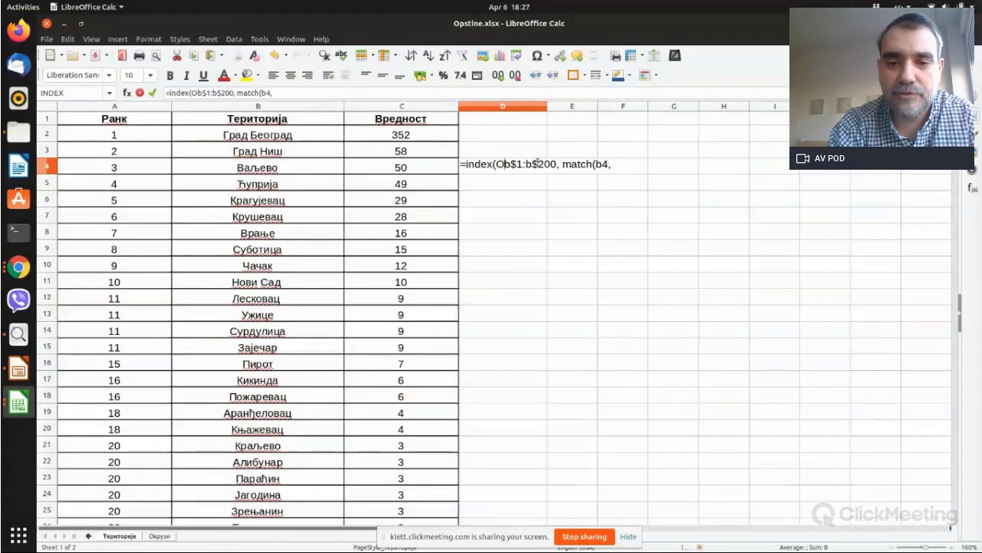
text(зи.)
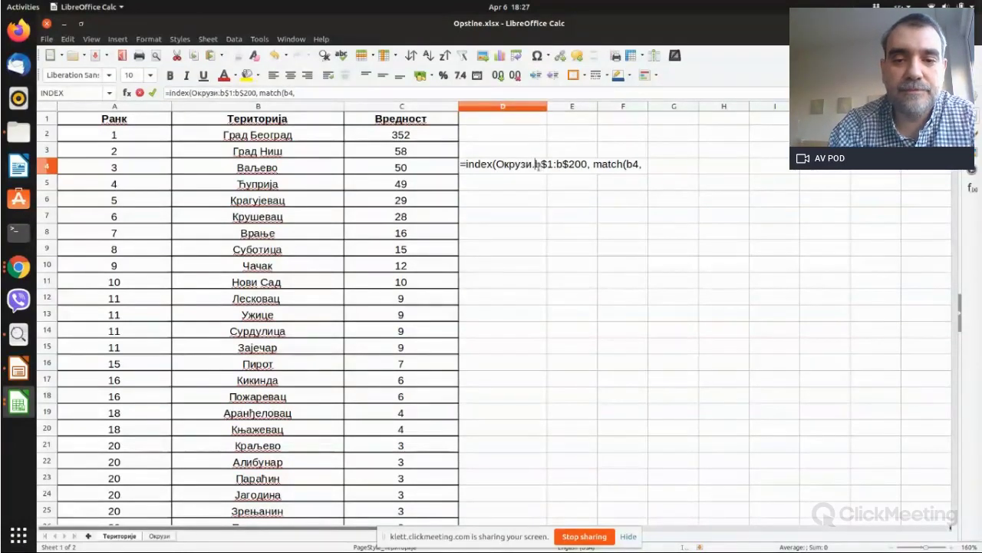
Prefix the b$200 end reference of the INDEX range with the sheet name Окрузи.
key(Right)
key(Right)
key(Right)
key(Right)
text(Окрузи)
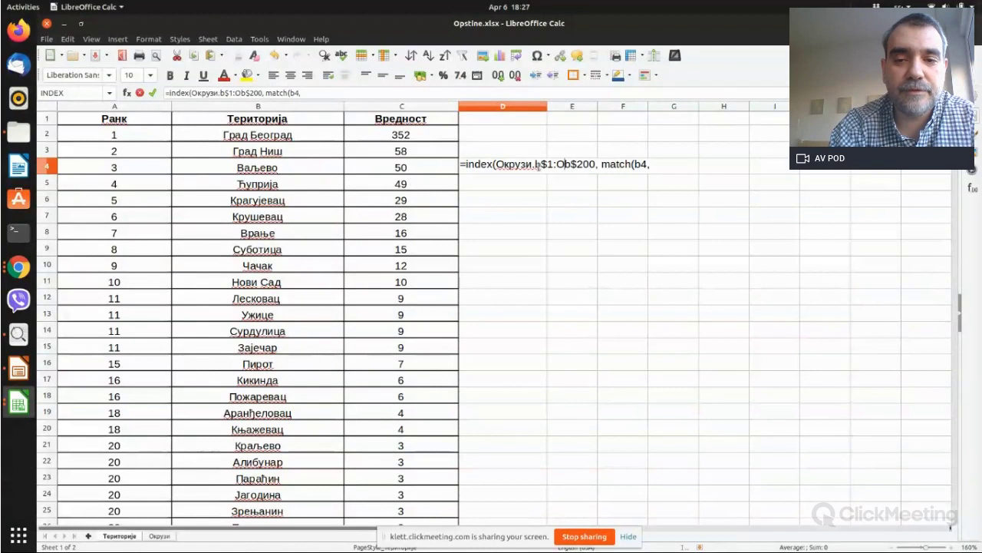
text(.)
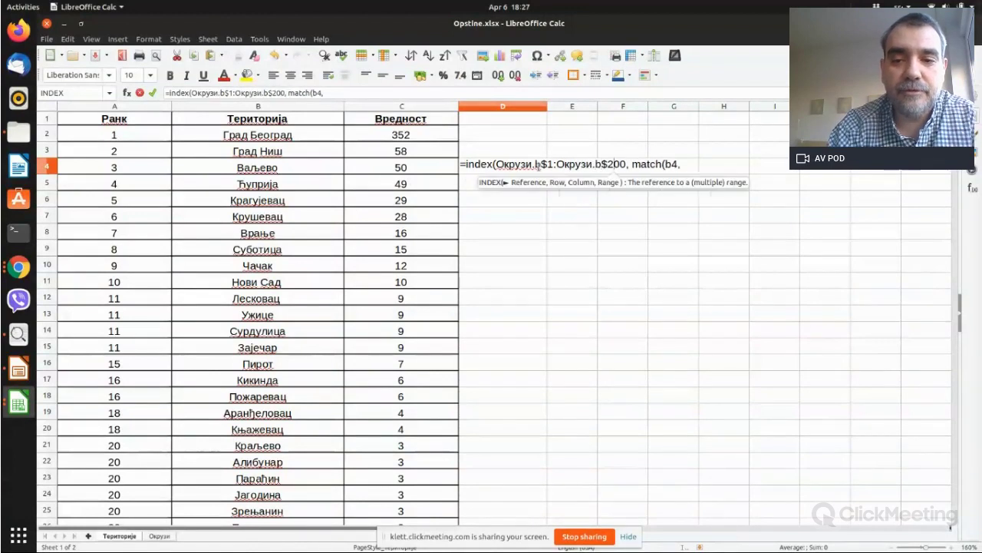
Complete MATCH with the lookup array Окрузи.a$1:Окрузи.a$200 and type 0, close both functions and enter the formula.
key(End)
text(Окрузи.)
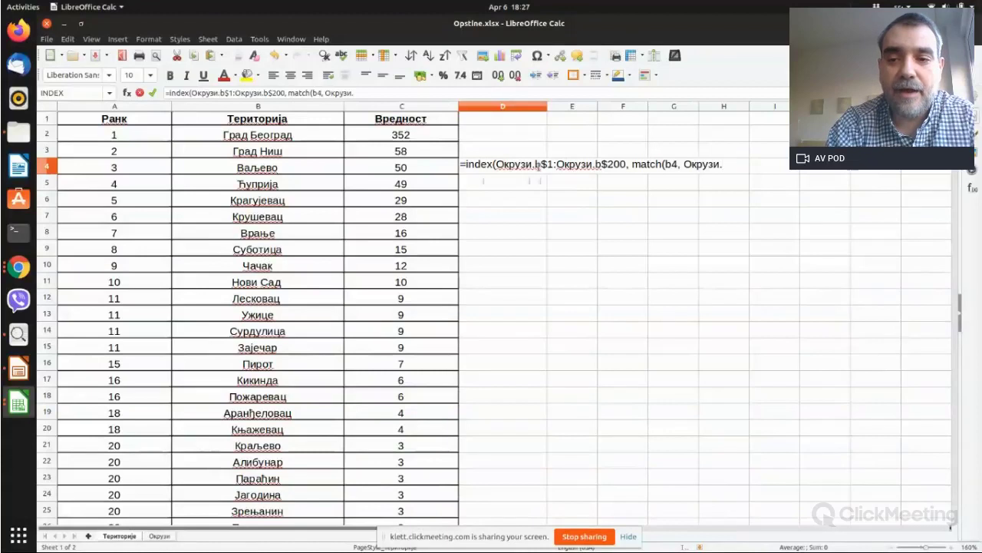
text(a$1:)
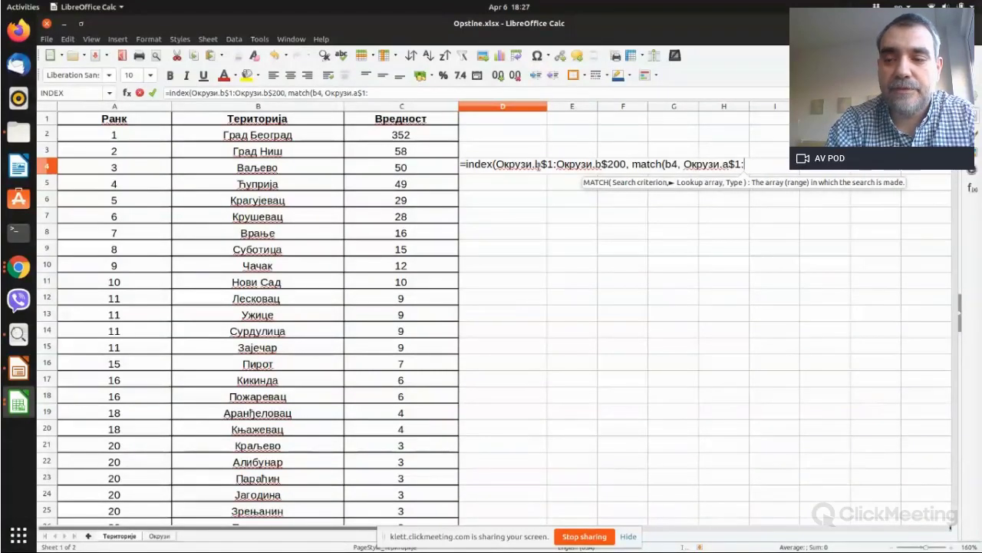
text(Окрузи.)
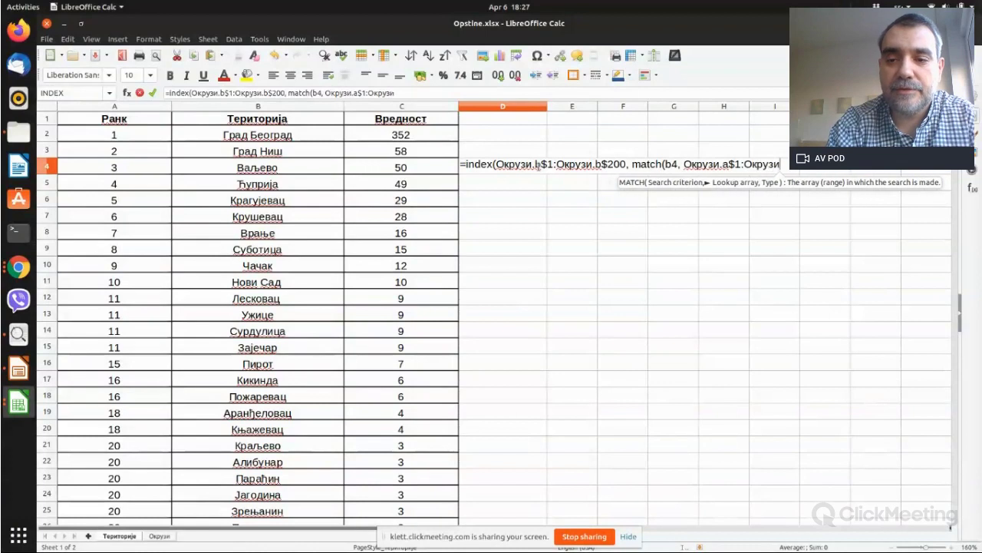
text($)
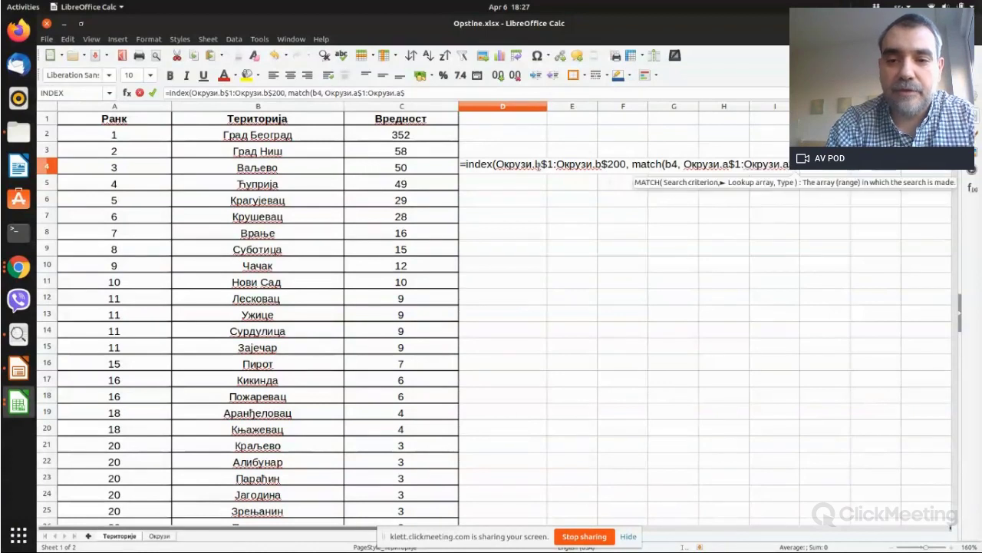
text(200)
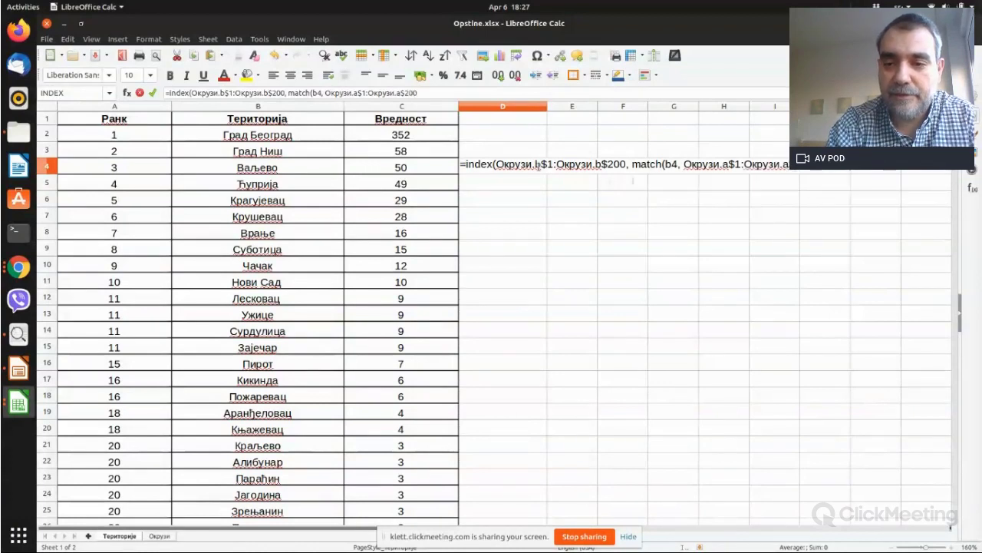
text(, 0))
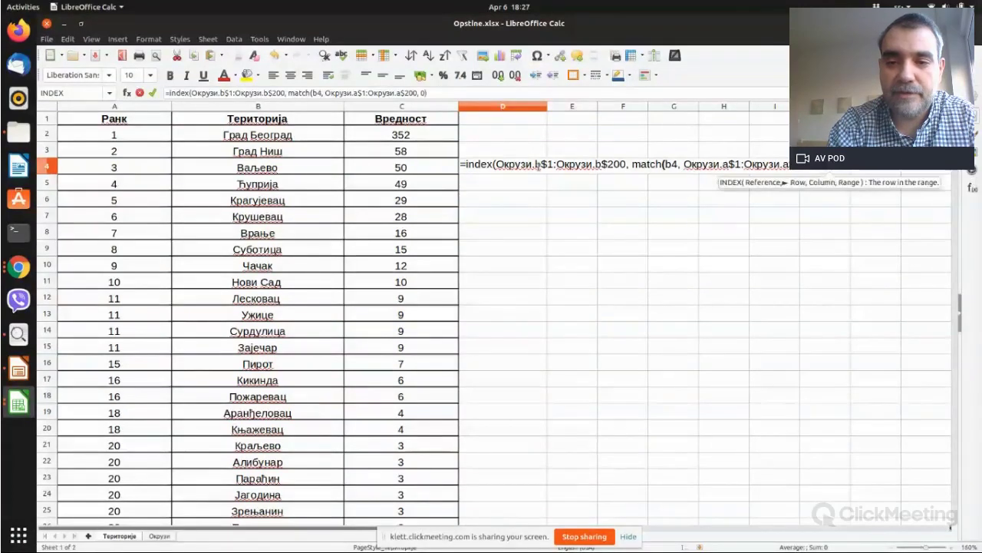
text())
key(Return)
Fill the INDEX/MATCH formula from D4 down to D150, the last territory row.
click(539, 167)
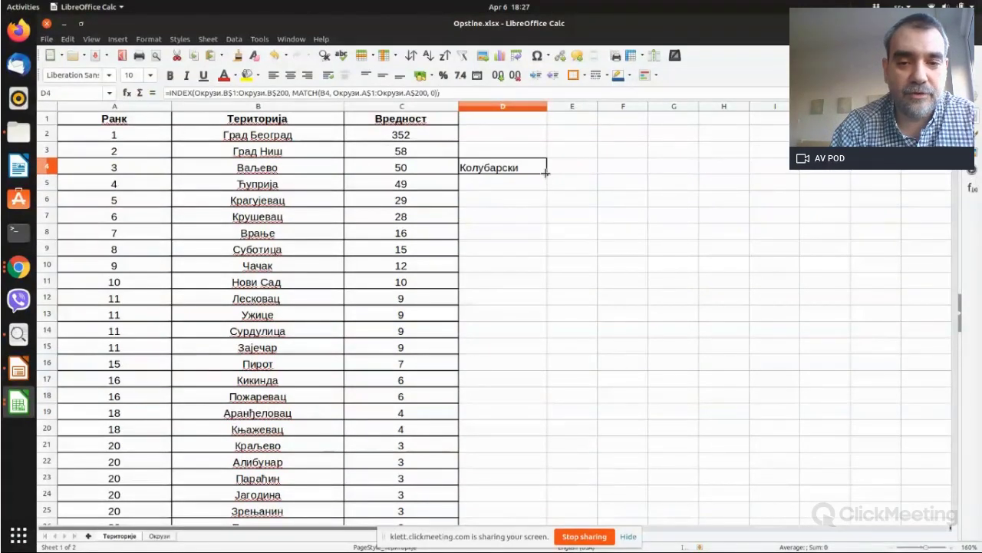
drag(545, 172, 516, 535)
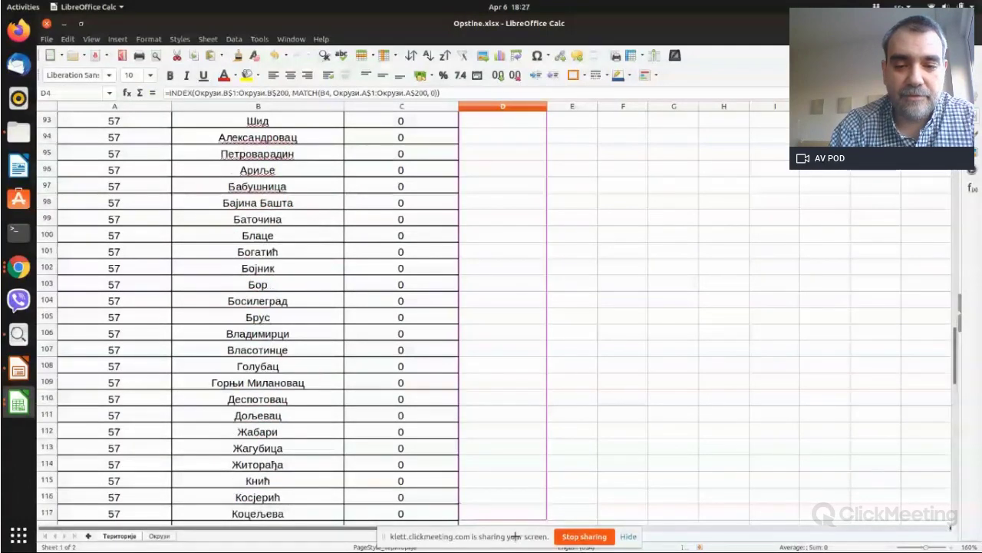
drag(516, 535, 506, 326)
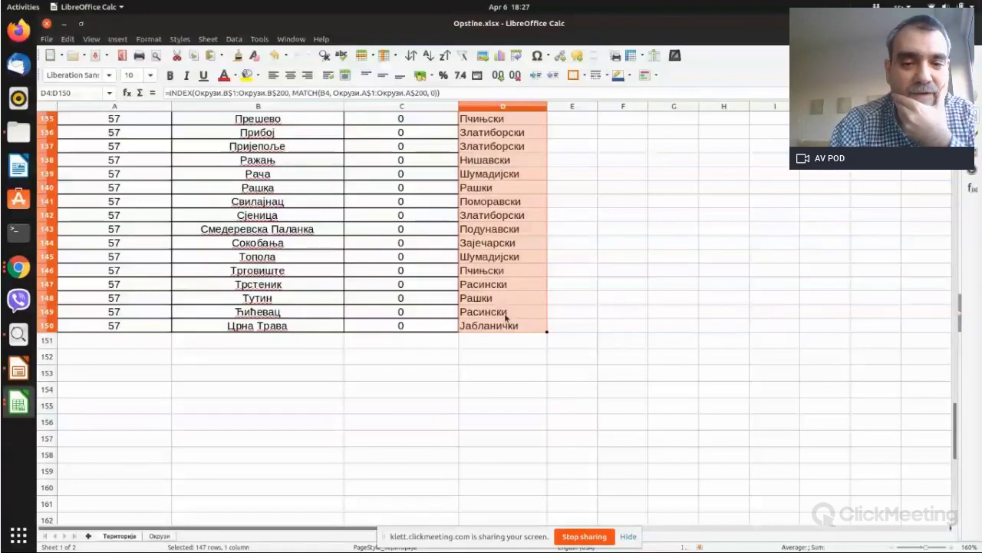
Go back to the first rows and examine the districts looked up in column D.
key(Up)
key(Up)
key(Up)
key(Up)
key(Up)
key(Up)
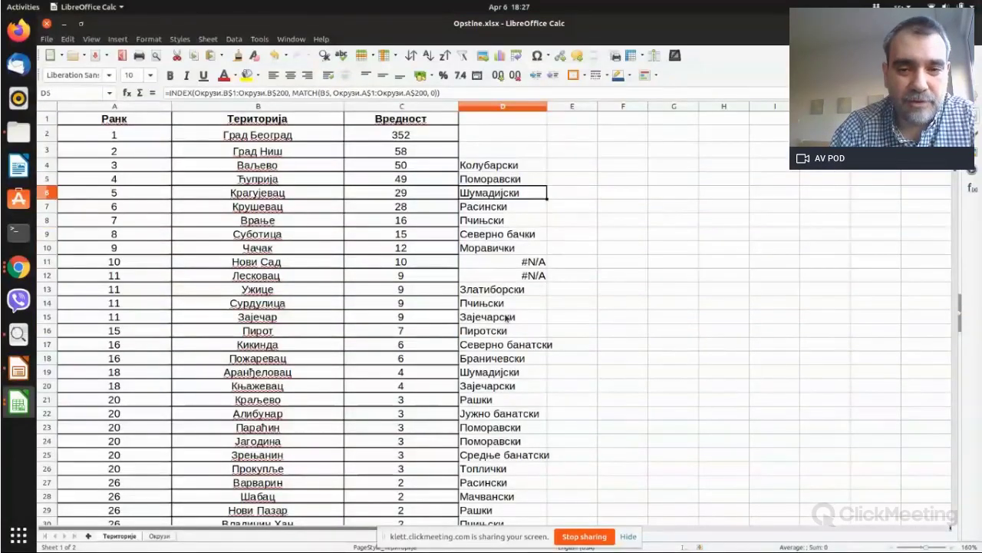
key(Up)
key(Up)
key(Down)
key(Down)
key(Down)
key(Down)
key(Down)
key(Down)
key(Down)
key(Down)
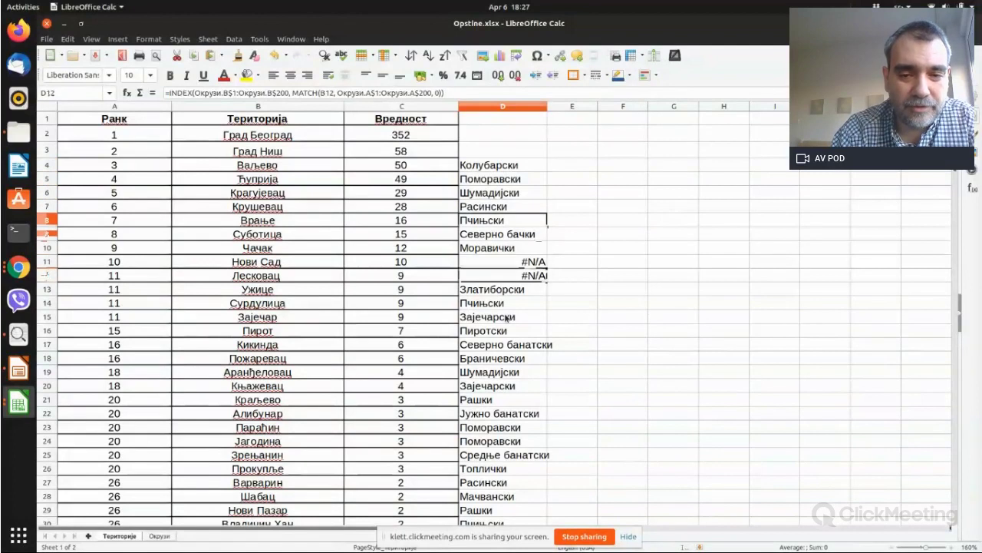
Remove the trailing space after Нови Сад in cell B11 so its district lookup can match.
key(Up)
key(Left)
key(Left)
key(Left)
key(Right)
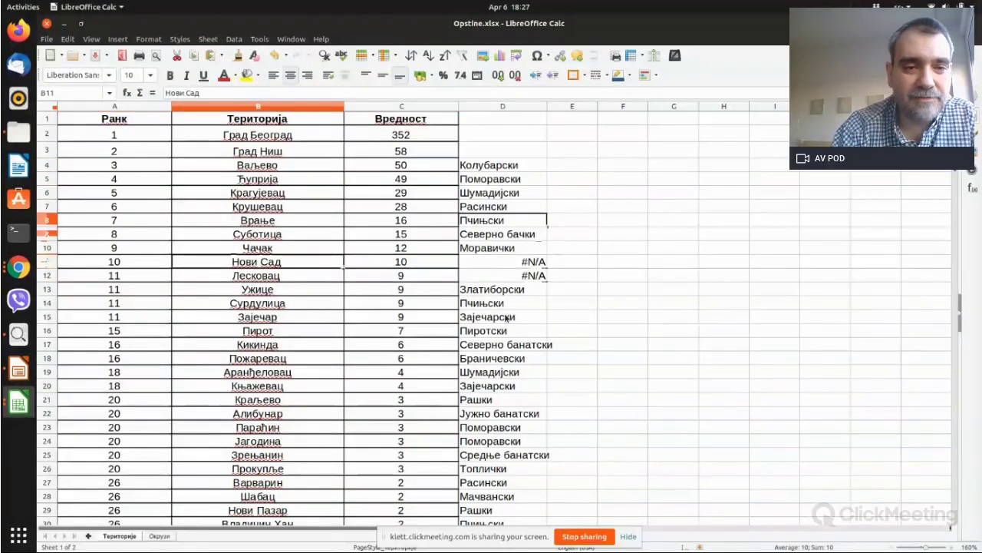
click(389, 93)
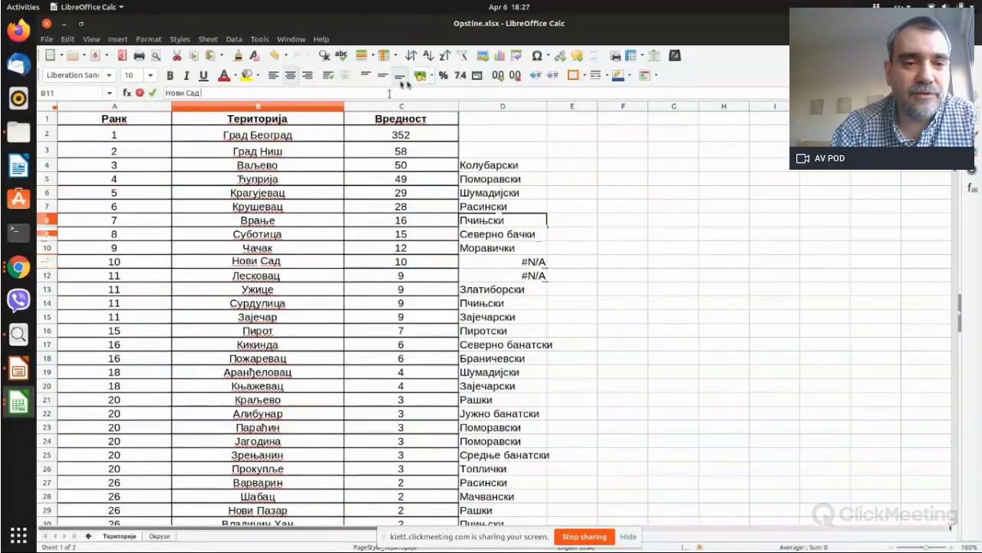
key(BackSpace)
key(Return)
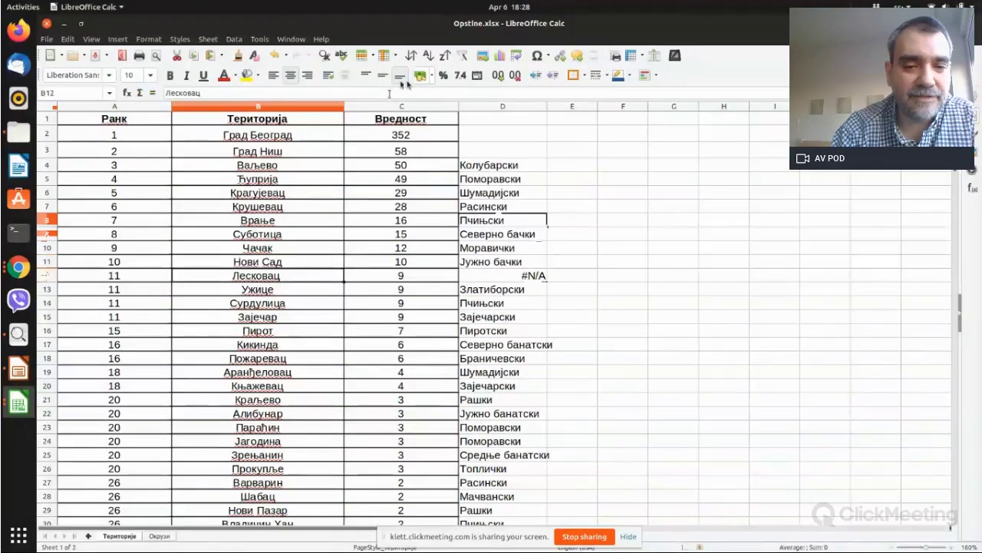
Remove the trailing space after Лесковац in cell B12.
click(366, 92)
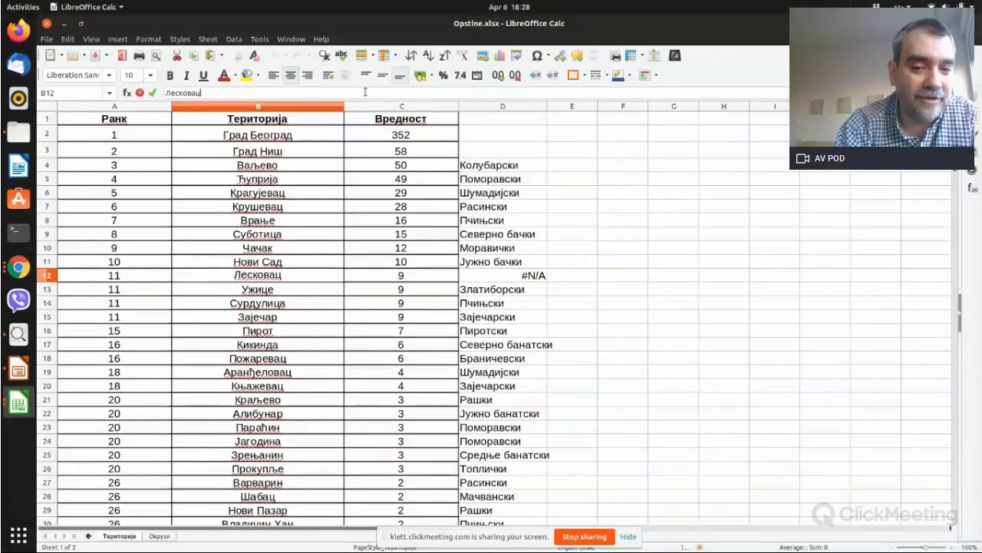
key(Return)
key(Up)
key(Right)
Check the looked-up districts in column D through the first three screens of territories, and return to the first rows.
key(Up)
key(Up)
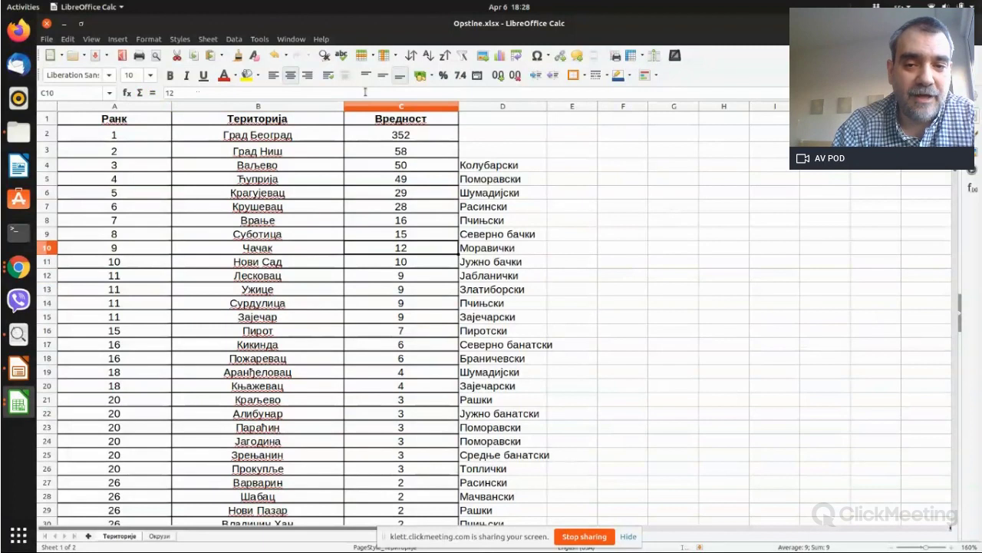
key(Right)
key(Up)
key(Up)
key(Up)
key(Up)
key(Up)
key(Down)
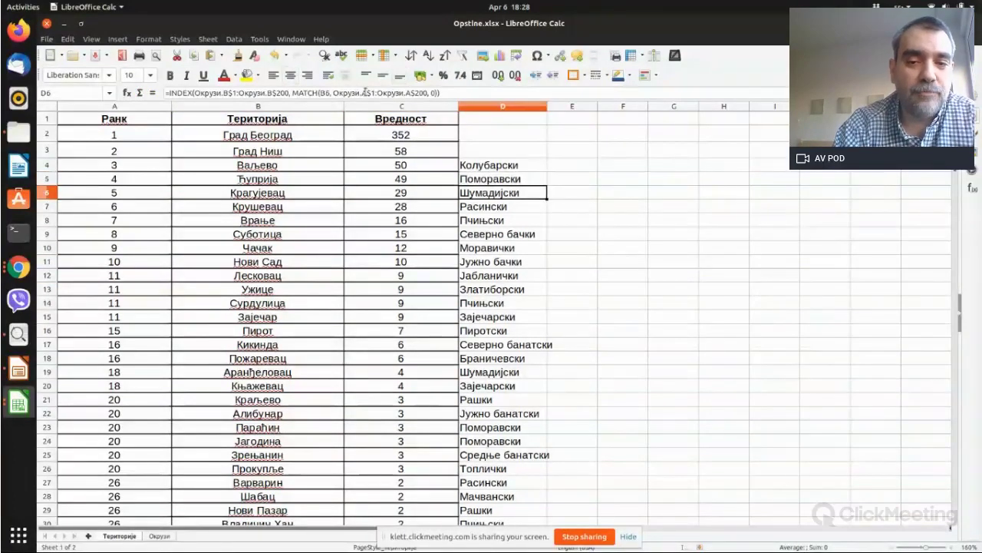
key(Page_Down)
key(Page_Down)
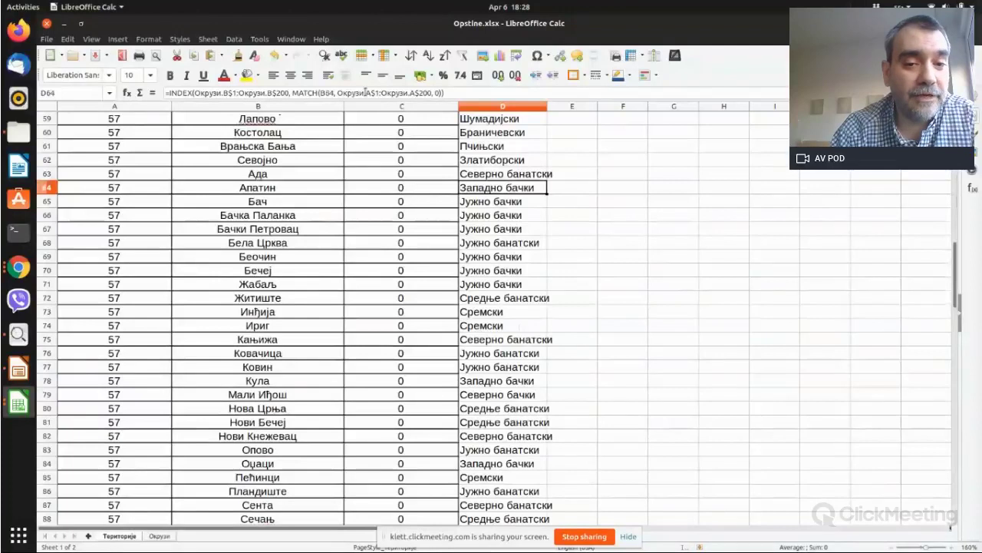
key(Page_Up)
key(Page_Up)
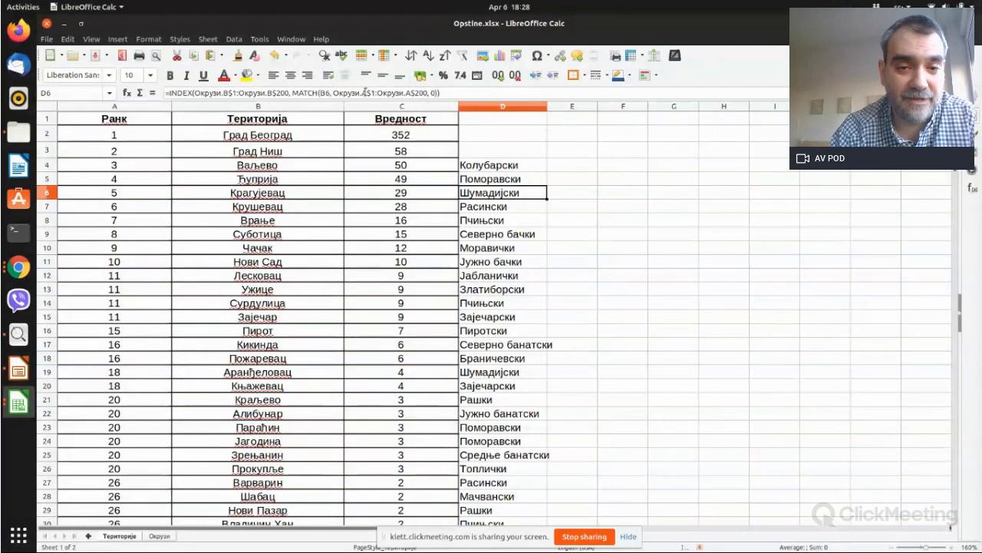
Copy the territory names Град Београд and Град Ниш from column B into D2 and D3 as their districts.
click(321, 134)
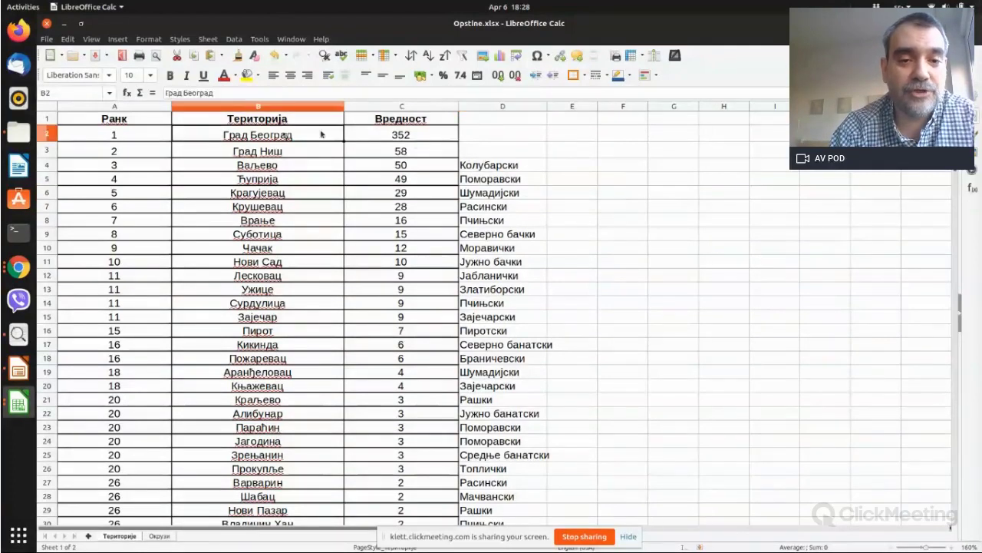
key(ctrl+c)
click(494, 135)
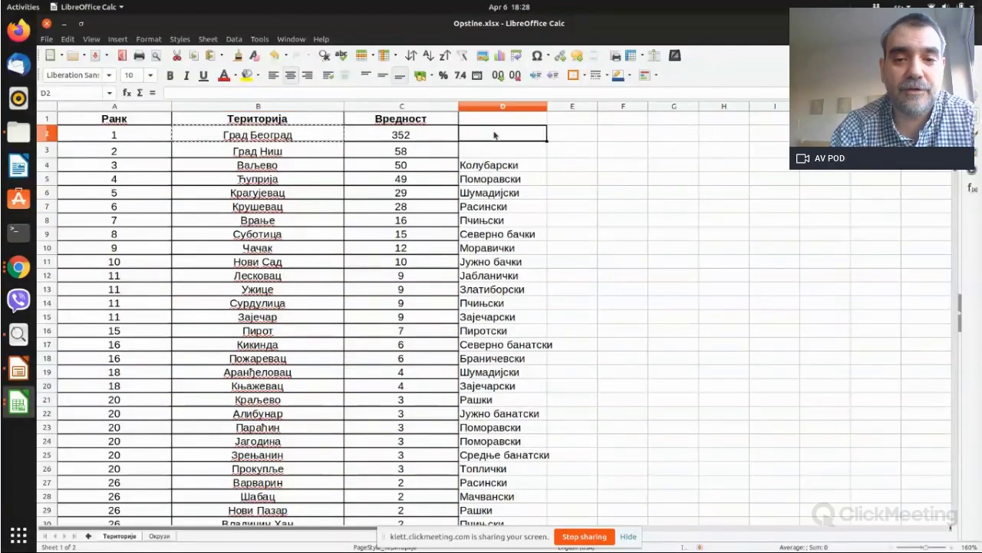
key(ctrl+v)
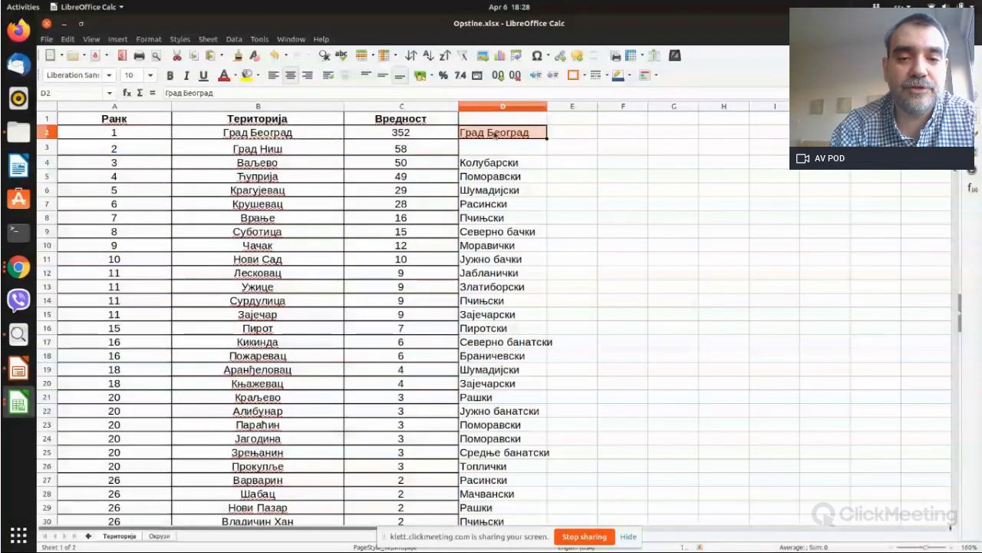
key(ctrl+z)
click(485, 172)
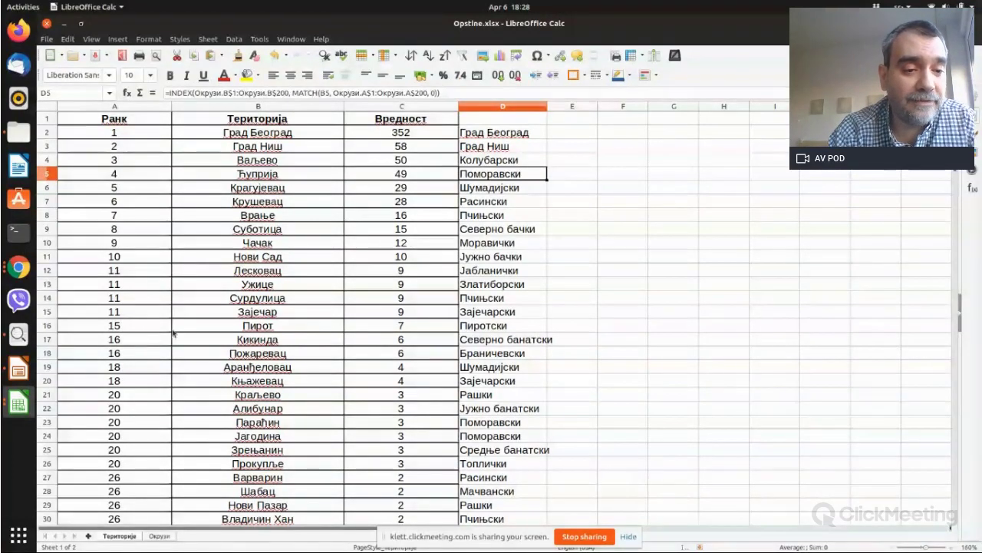
Switch to LibreOffice Impress to read the slide 1.4.5. Међурезултати on subtotals, and return to the Calc spreadsheet.
click(18, 369)
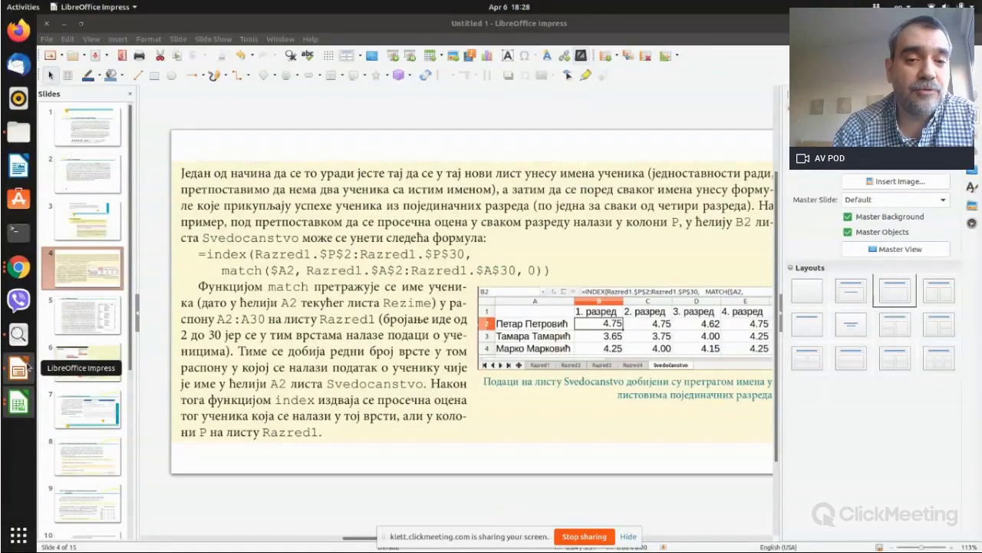
key(Page_Down)
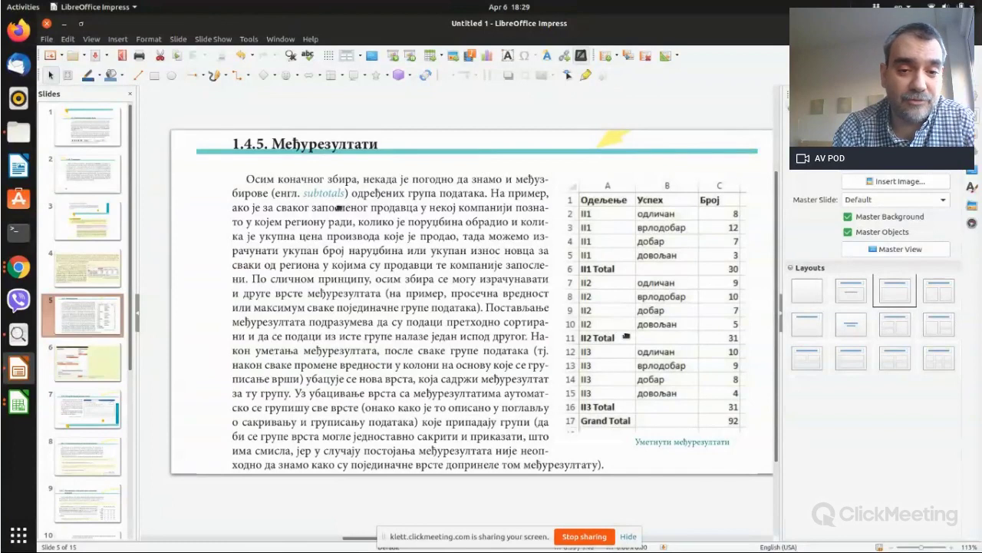
click(20, 394)
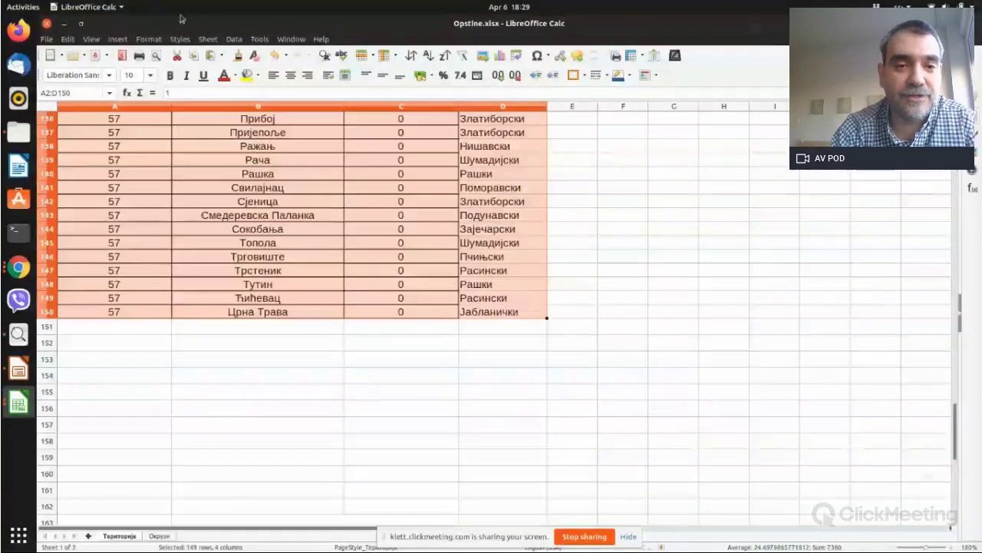
Sort the territory rows A2:D150 by Column D in ascending order.
click(114, 132)
key(ctrl+shift+End)
click(231, 40)
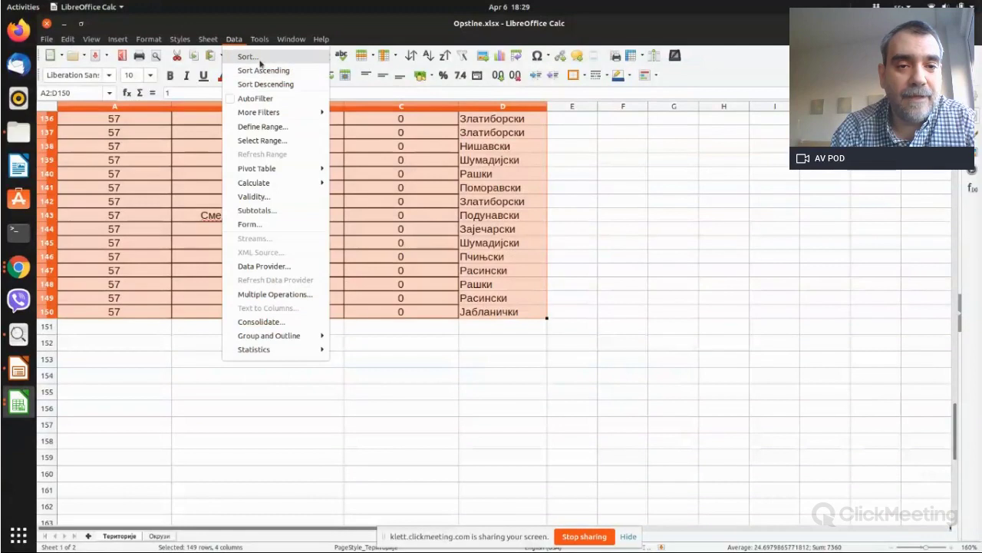
click(259, 59)
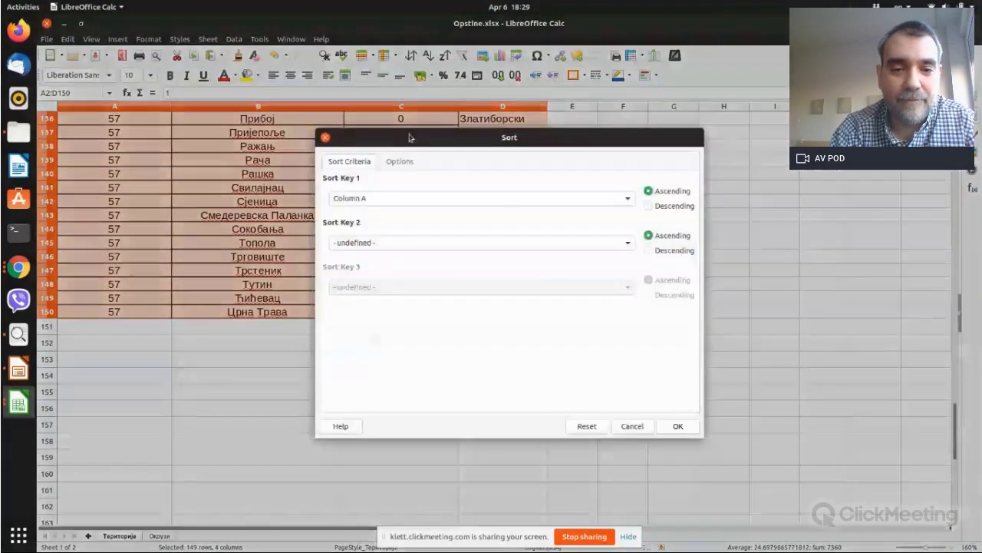
click(460, 198)
click(481, 252)
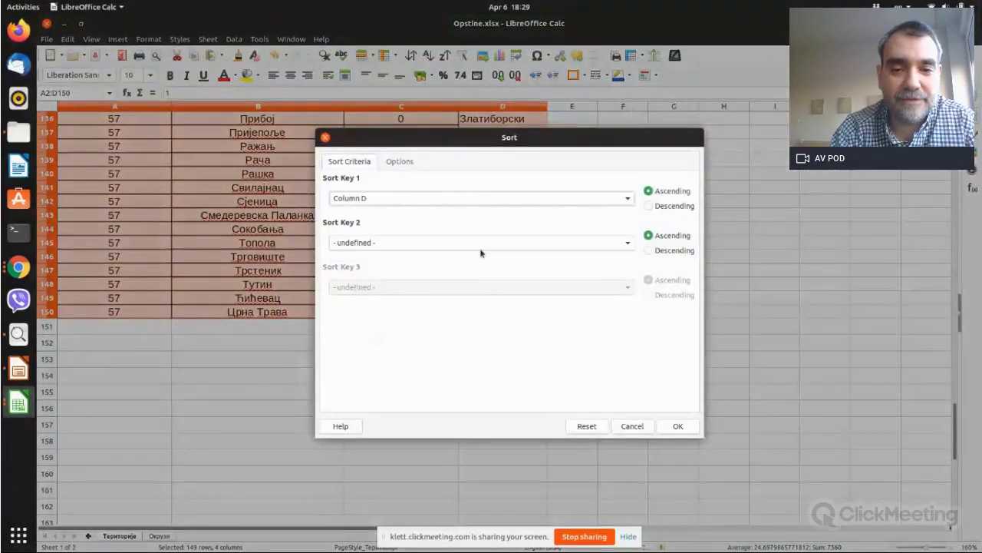
click(686, 427)
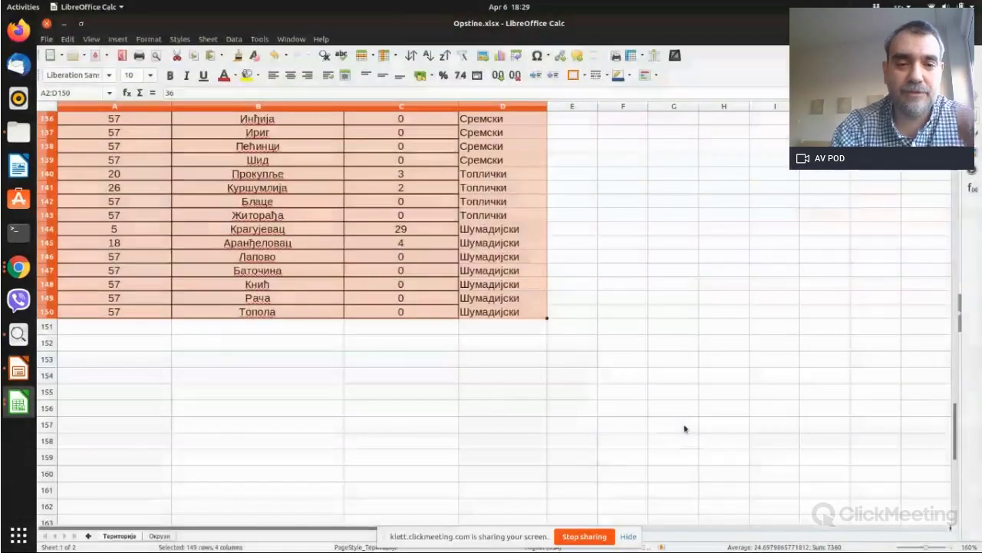
Examine how the sorted territories are grouped by district, from the end of the table back to the first rows.
click(494, 284)
key(Page_Up)
key(Page_Up)
key(Page_Up)
key(Page_Up)
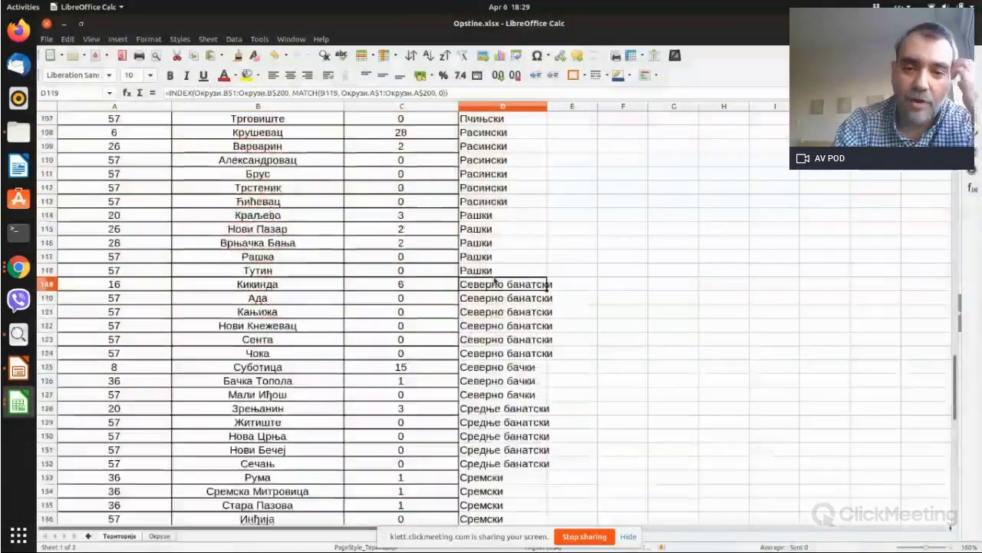
key(Page_Up)
key(Down)
key(Down)
key(Down)
key(Down)
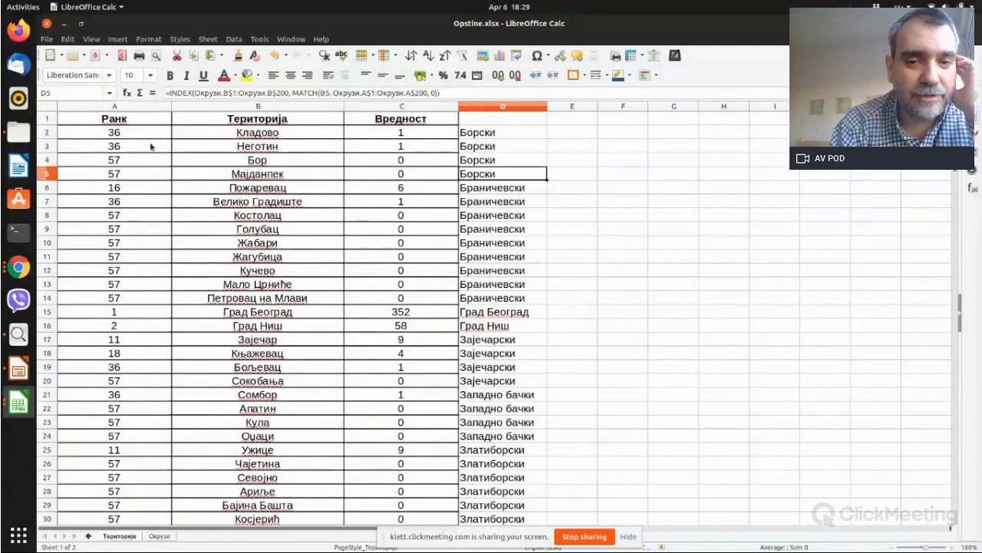
Insert subtotals for the whole Територије sheet, grouped by Column D and using the Sum function on Вредност.
click(46, 106)
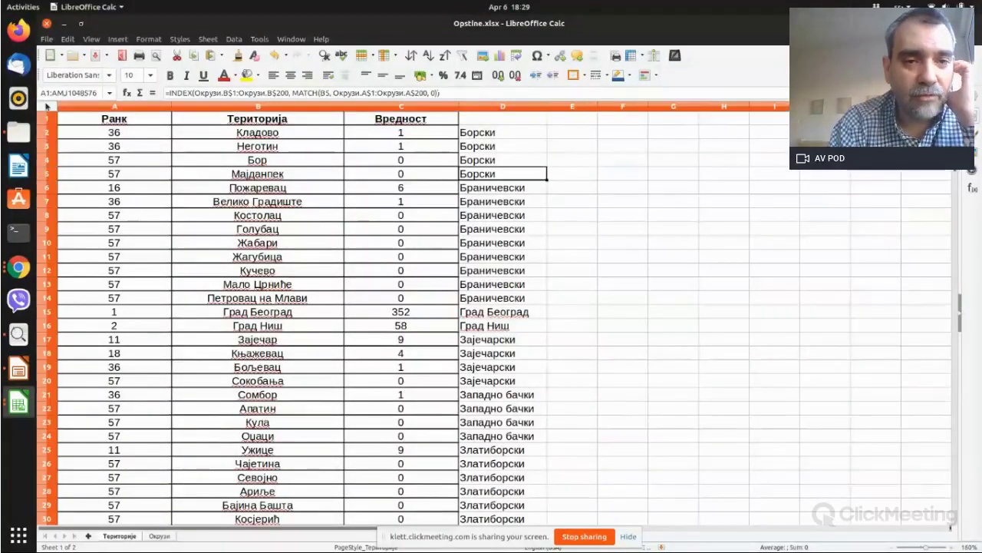
click(234, 39)
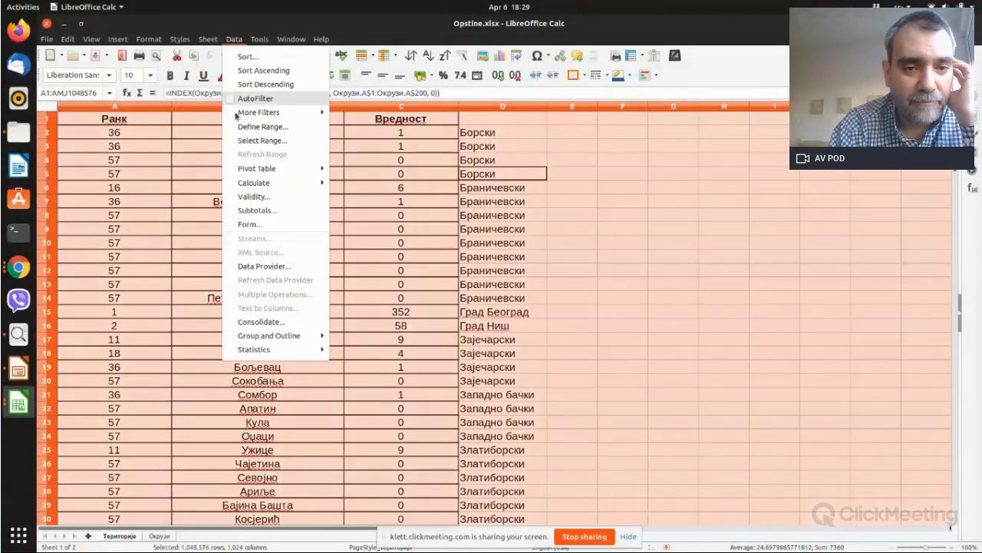
click(263, 201)
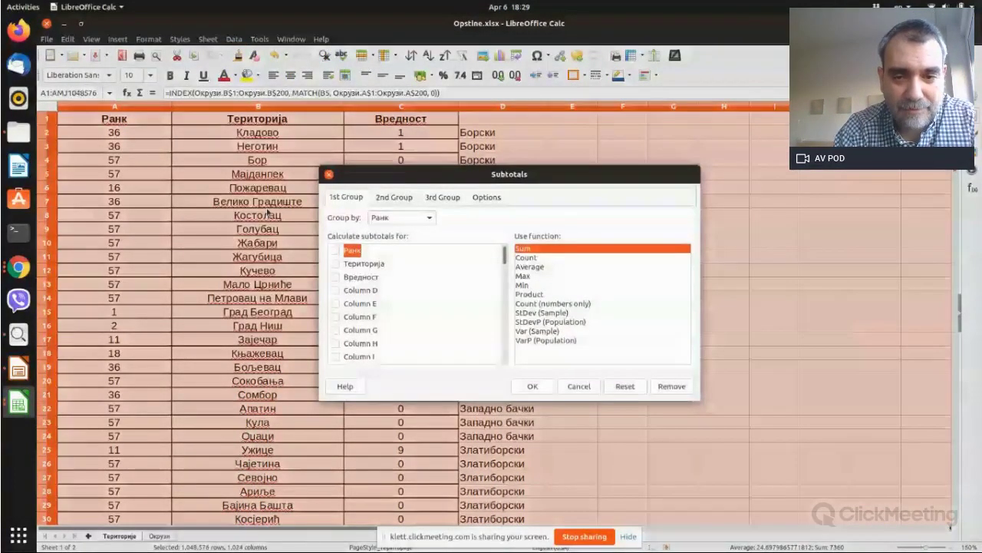
click(335, 277)
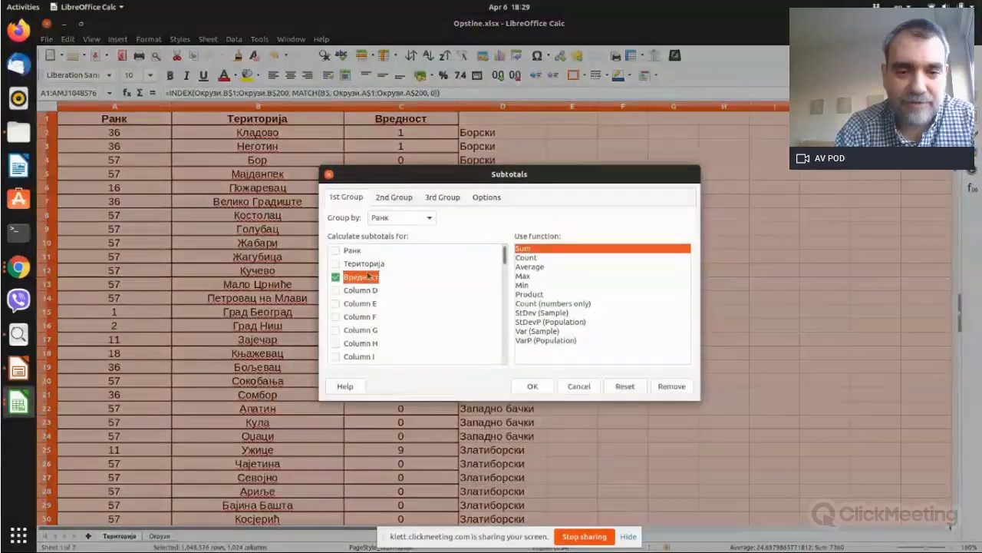
click(429, 218)
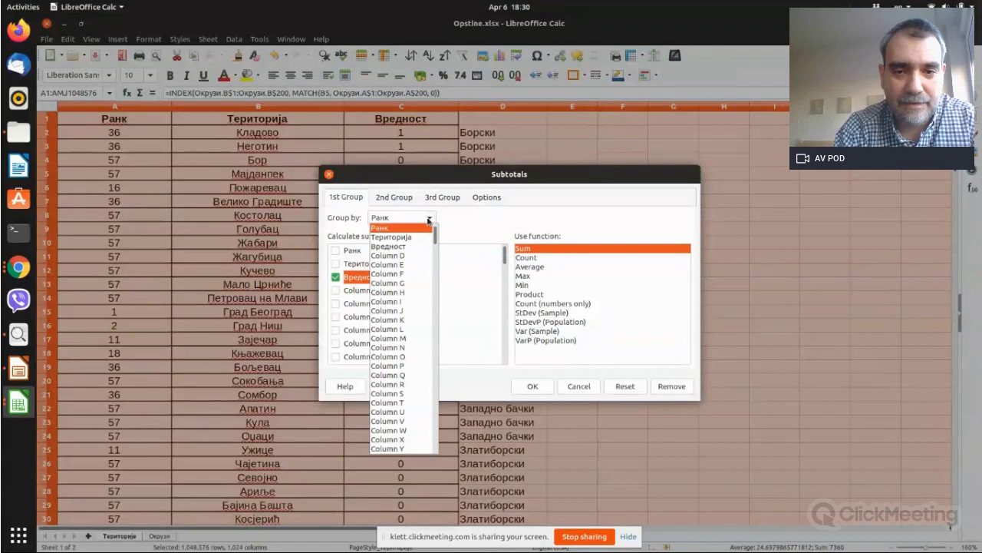
click(414, 256)
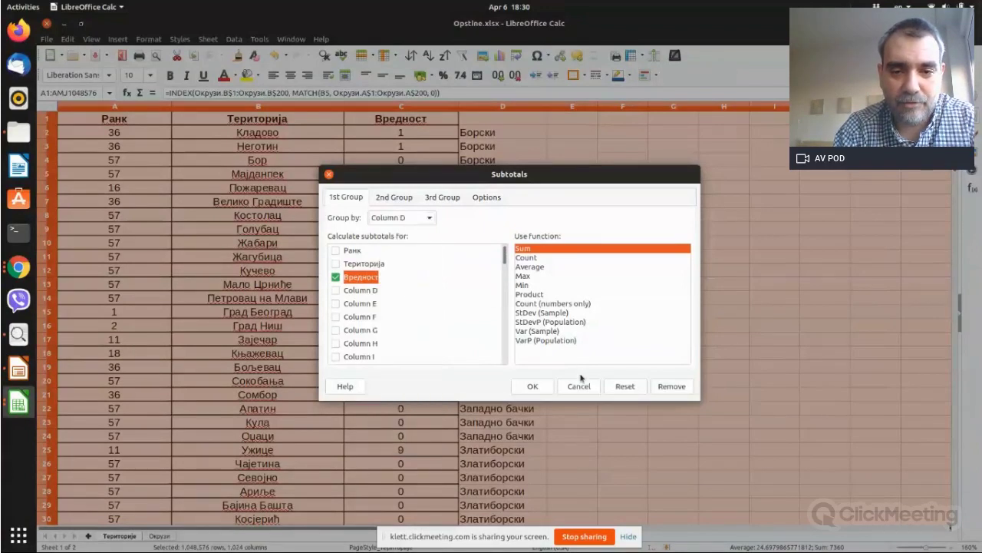
click(532, 386)
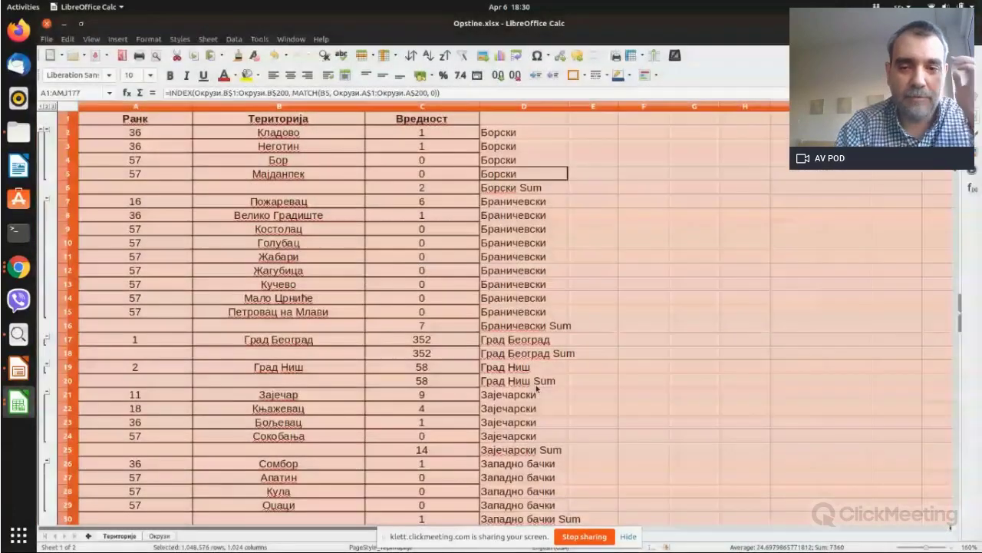
Examine the inserted Sum rows of the districts, from Браничевски through Западно бачки, comparing their labels with the Вредност values.
click(537, 384)
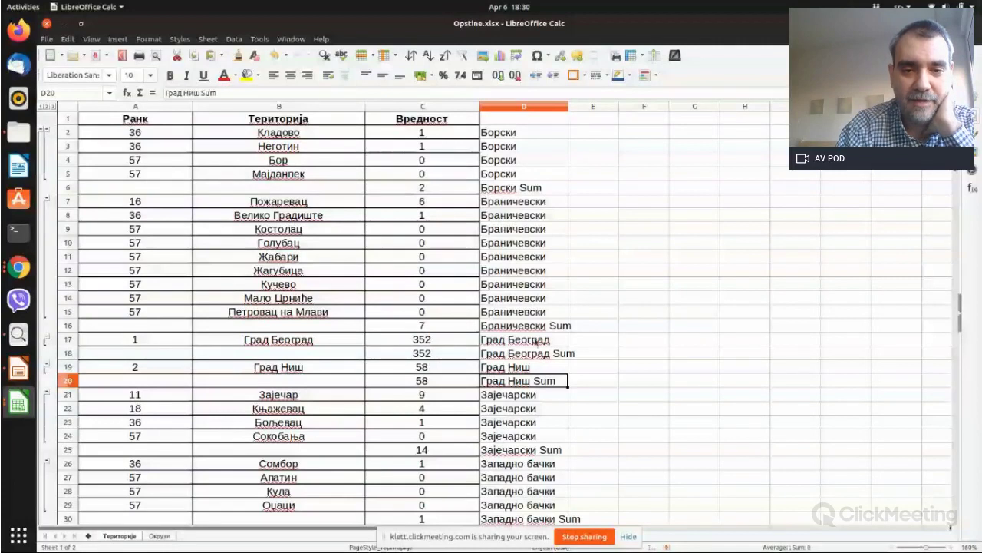
click(422, 242)
click(422, 311)
click(510, 325)
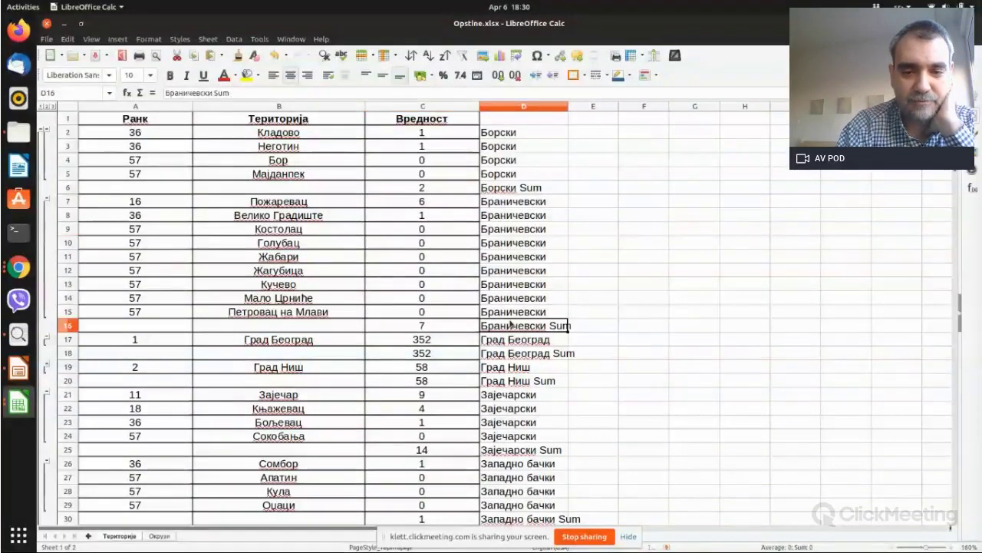
key(Left)
key(Down)
key(Down)
key(Down)
key(Down)
key(Right)
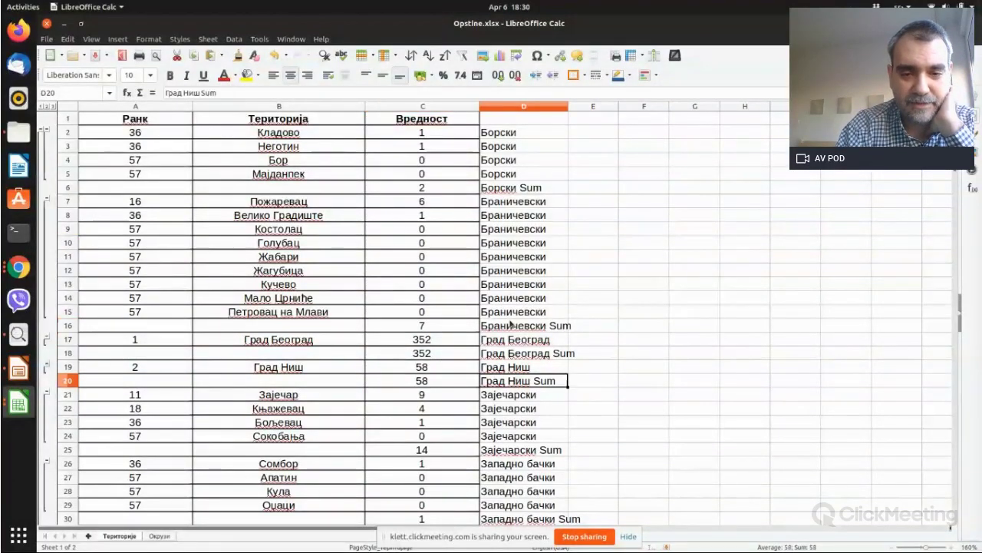
key(Up)
key(Up)
key(Down)
key(Down)
key(Down)
key(Down)
key(Down)
key(Down)
key(Down)
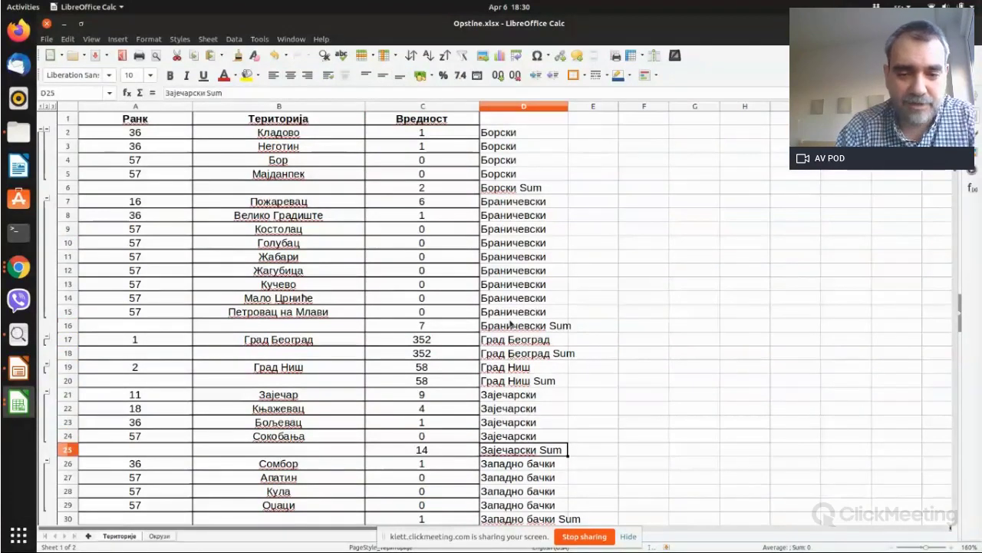
key(Left)
key(Down)
key(Down)
key(Down)
key(Down)
key(Down)
key(Down)
key(Down)
key(Down)
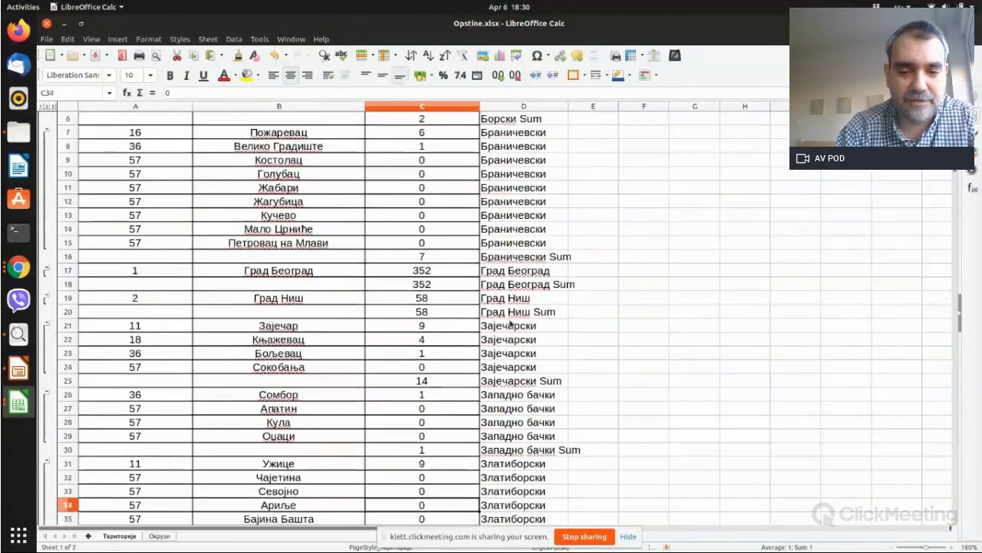
key(Up)
key(Up)
key(Right)
key(Up)
key(Left)
key(Up)
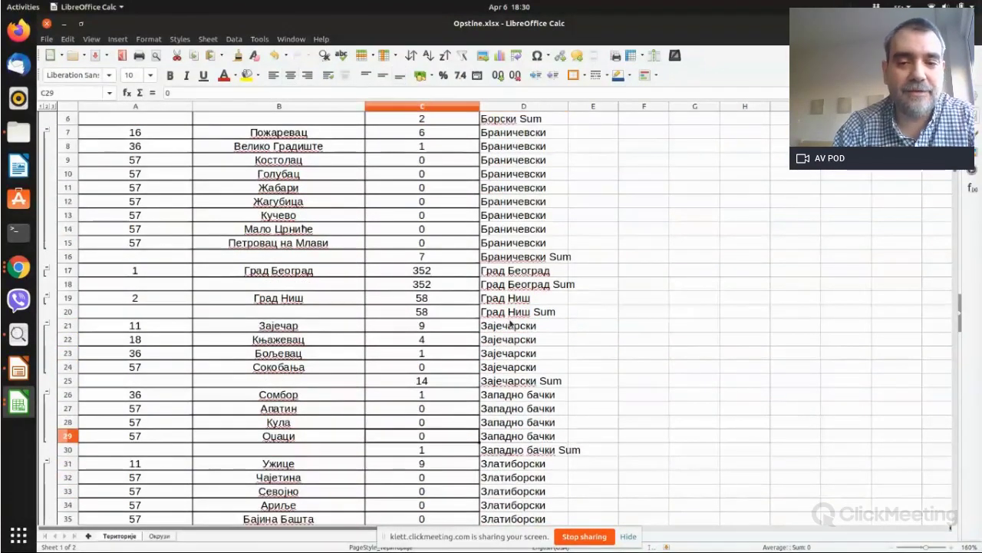
Go back up through the Вредност column to its header in C1, reviewing the district subtotals.
key(Up)
key(Up)
key(Up)
key(Up)
key(Up)
key(Up)
key(Up)
key(Up)
key(Up)
key(Up)
key(Up)
key(Up)
key(Up)
key(Up)
key(Up)
key(Up)
key(Up)
key(Up)
key(Up)
key(Up)
key(Up)
key(Up)
key(Up)
key(Up)
key(Up)
key(Up)
key(Up)
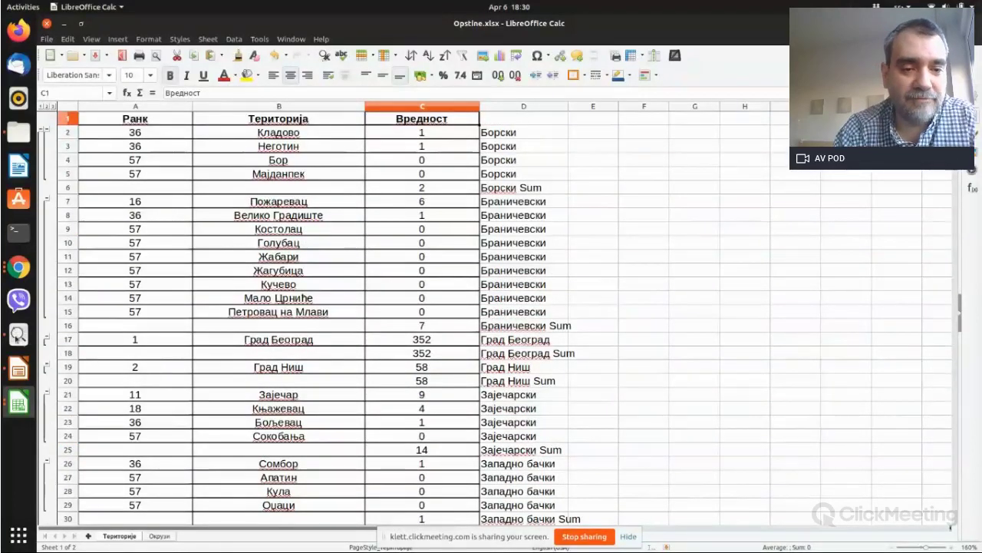
Check the textbook PDF's table of contents and the Impress slide on the pivot table layout, and return to the Opstine.xlsx spreadsheet.
click(18, 335)
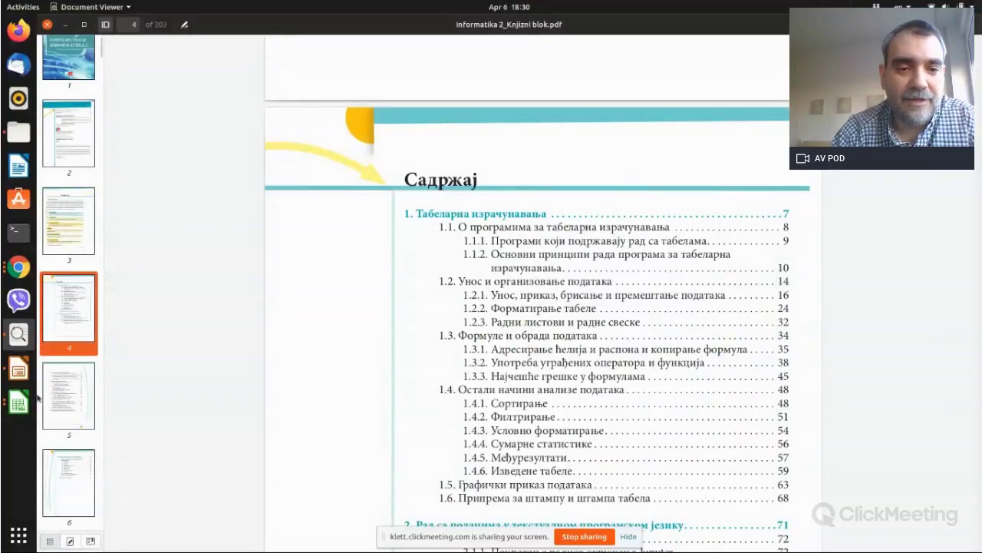
click(19, 370)
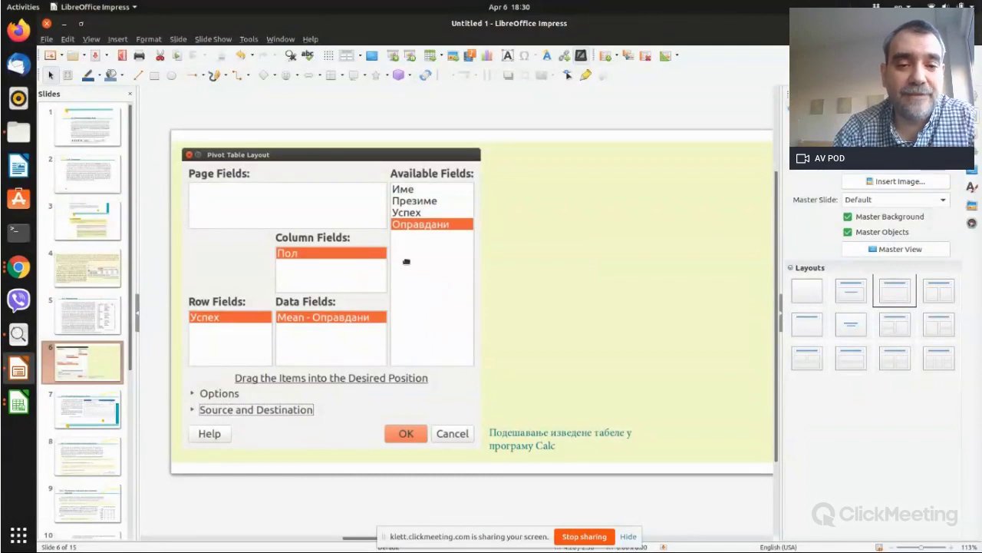
click(18, 334)
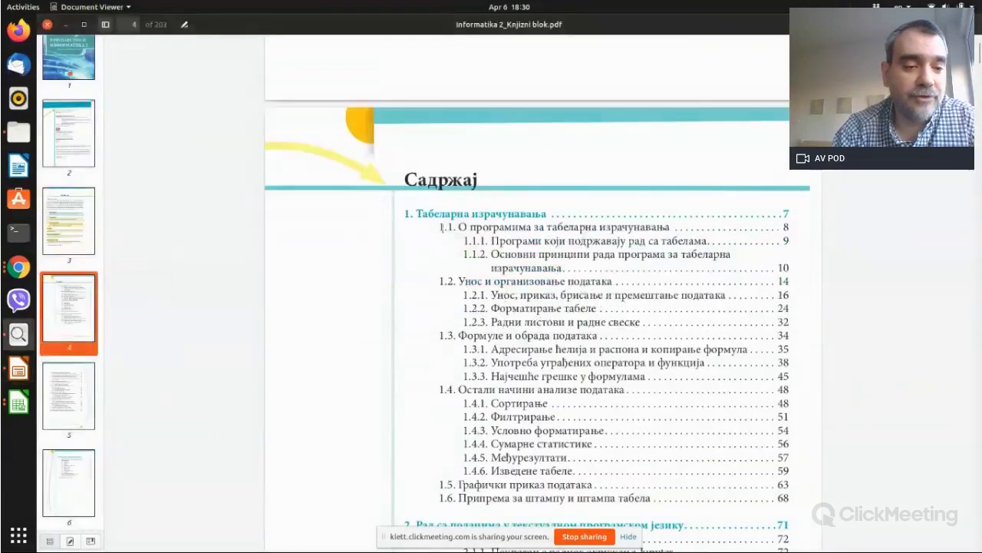
click(3, 407)
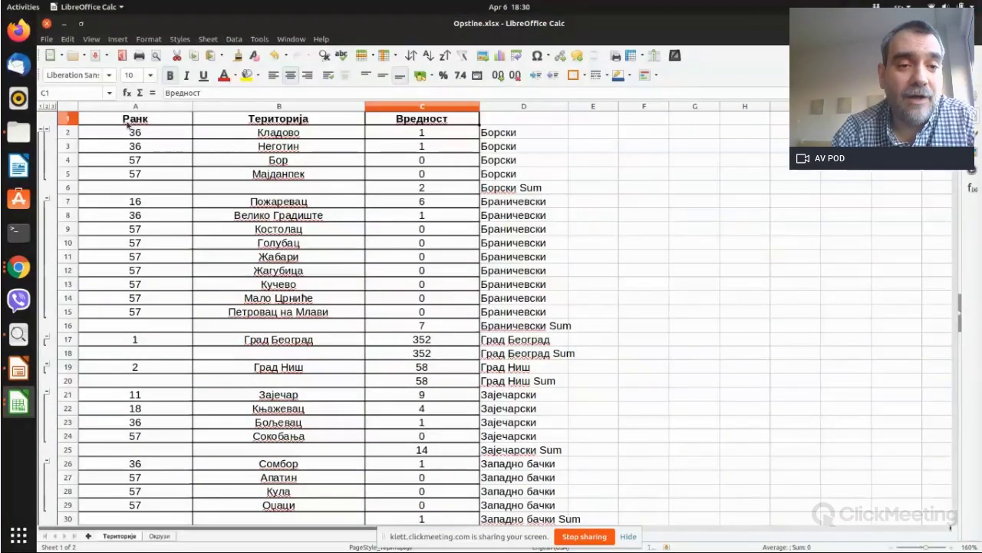
Undo the inserted district subtotals and select the empty header cell D1 above the district names.
click(274, 55)
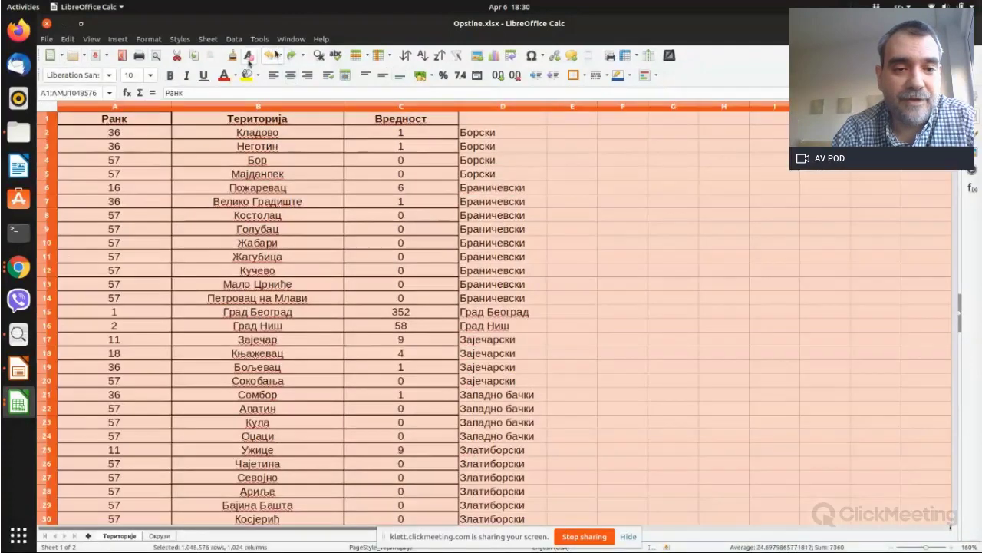
click(250, 160)
key(Up)
key(Up)
key(Up)
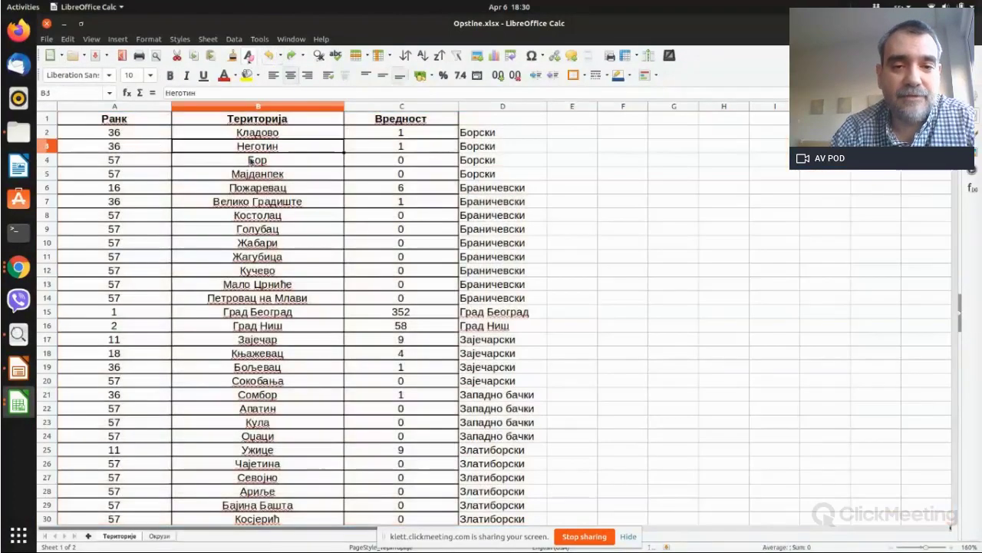
key(Right)
key(Right)
Enter the header Округ in D1 and make it bold.
text(Ok)
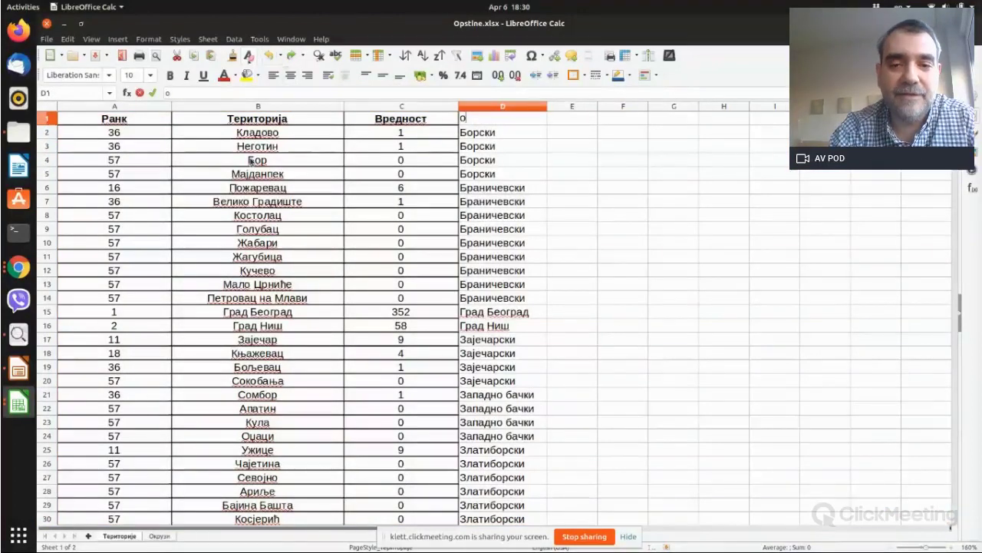
key(BackSpace)
key(BackSpace)
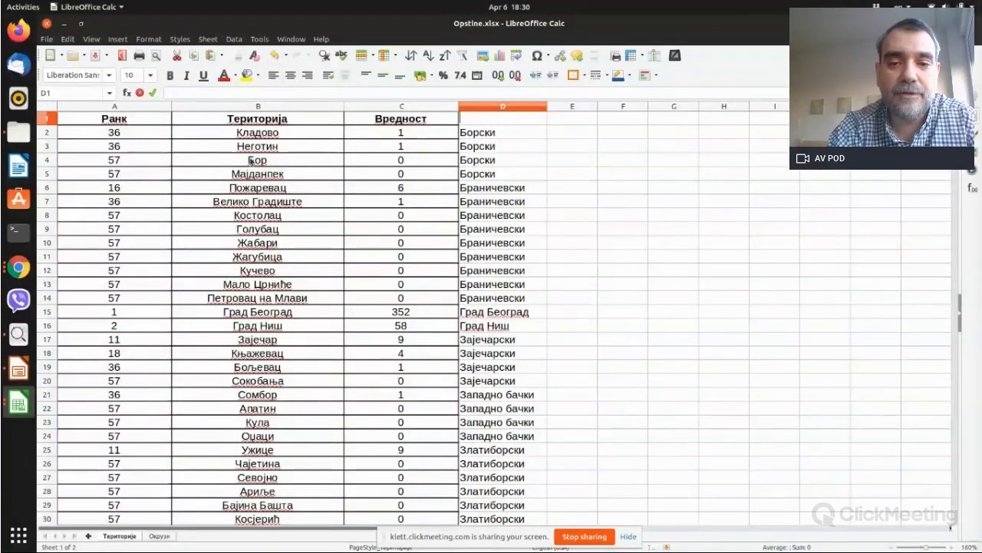
text(oO)
key(BackSpace)
key(BackSpace)
text(Окр)
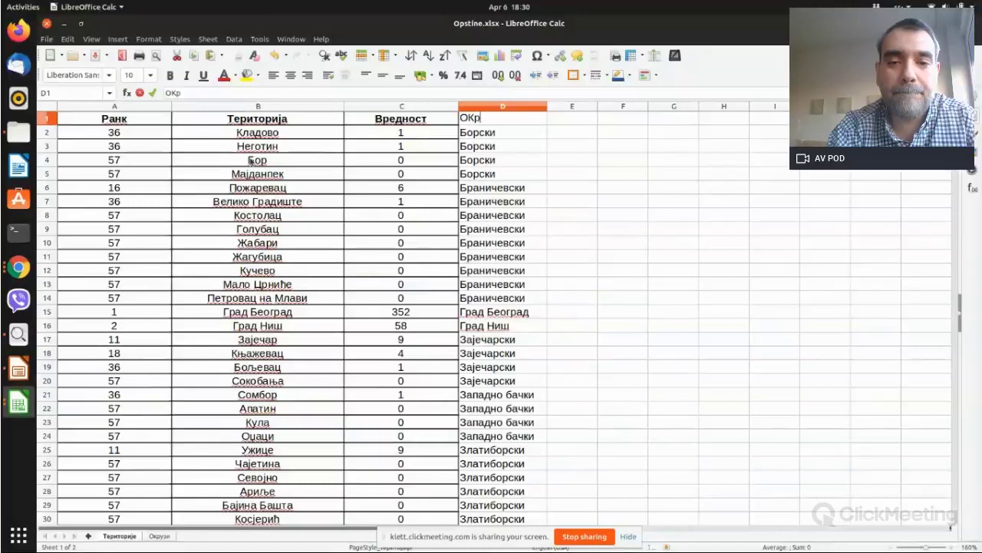
text(уг)
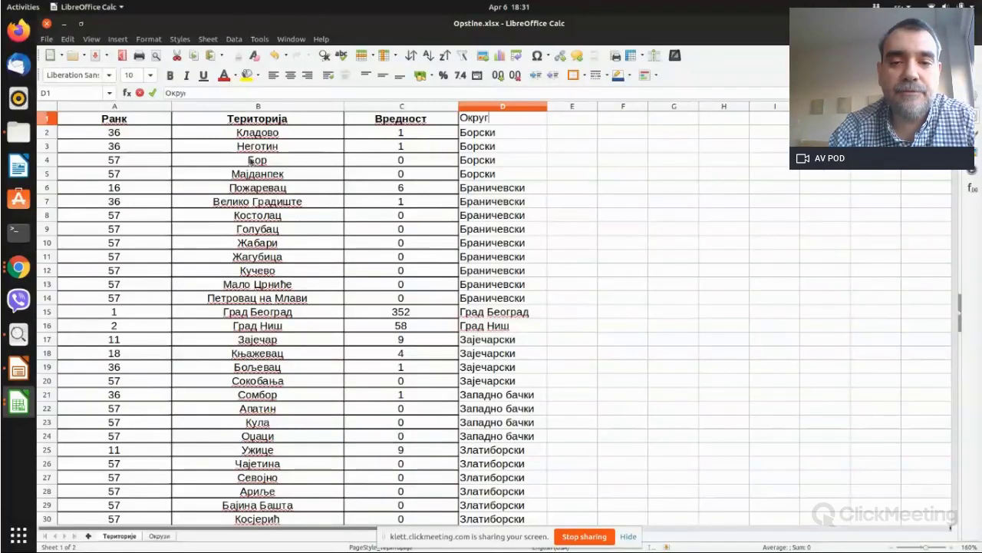
key(Return)
key(Up)
key(ctrl+b)
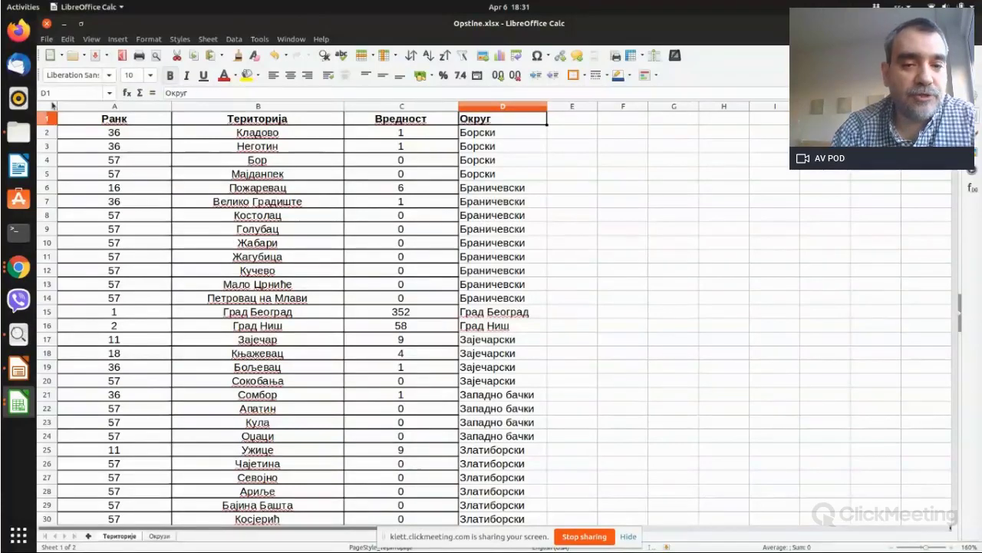
Start a pivot table using the whole Територије sheet as the current selection.
click(48, 106)
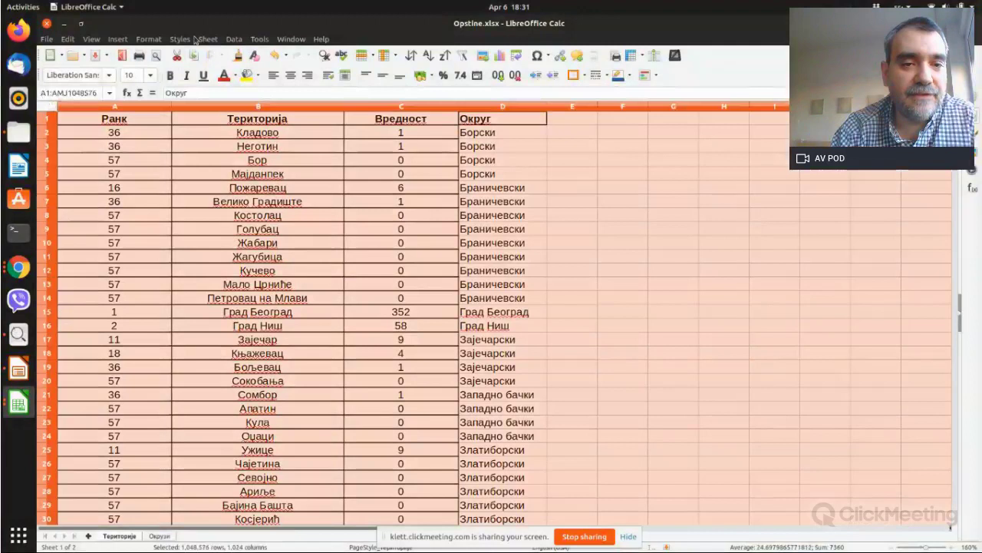
click(233, 39)
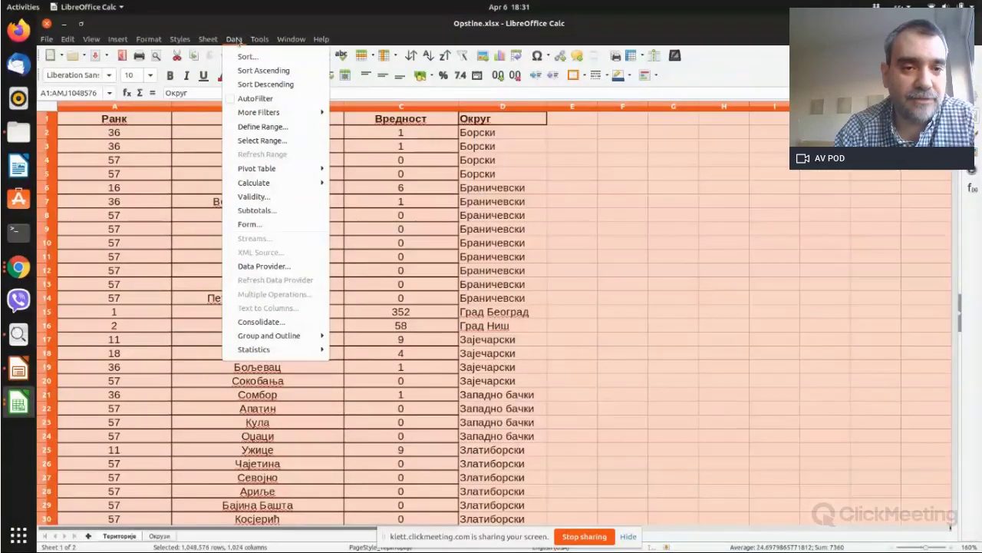
click(117, 39)
click(117, 40)
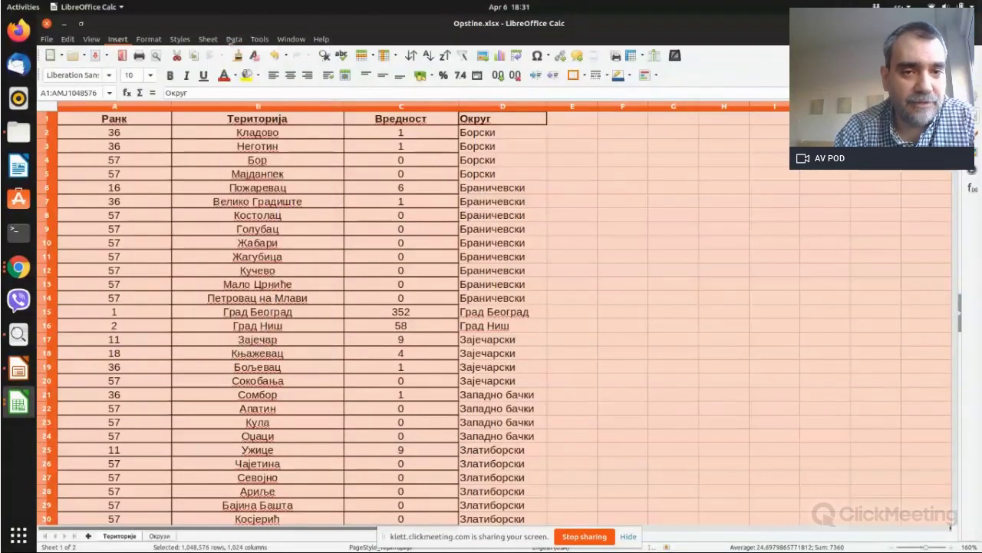
click(233, 39)
mouse_move(256, 170)
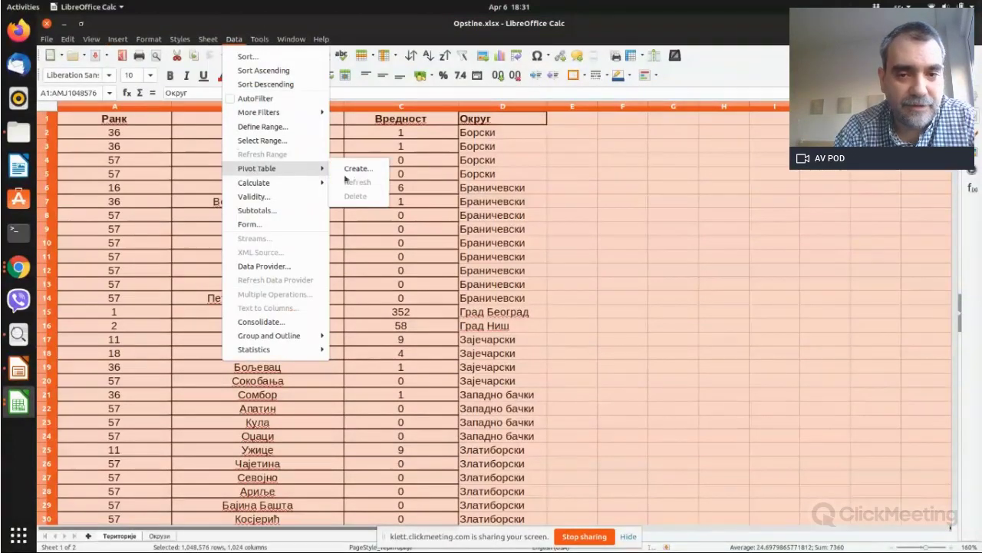
click(361, 173)
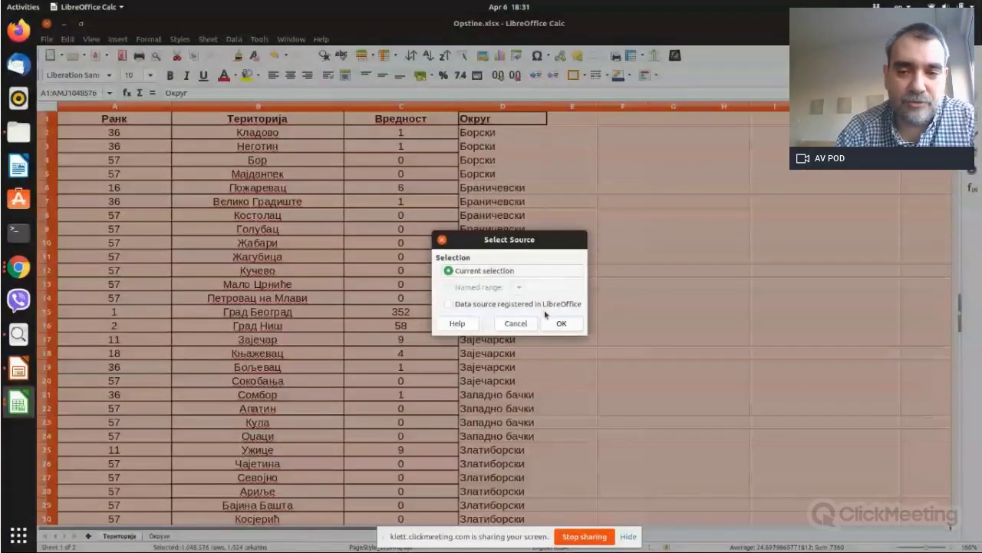
click(554, 323)
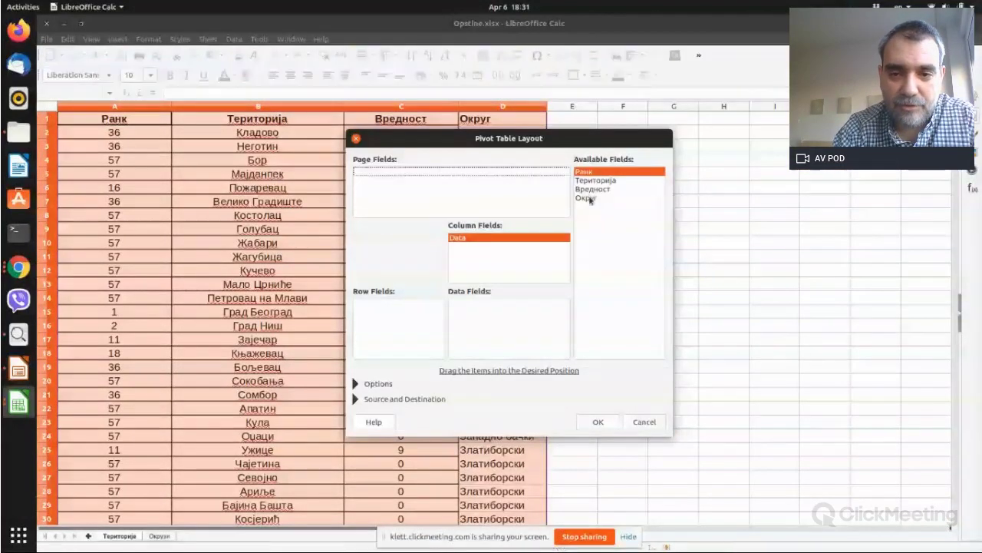
Create the pivot table with Округ as the row field and Sum - Вредност as the data field, and autofit its district column.
drag(587, 197, 403, 323)
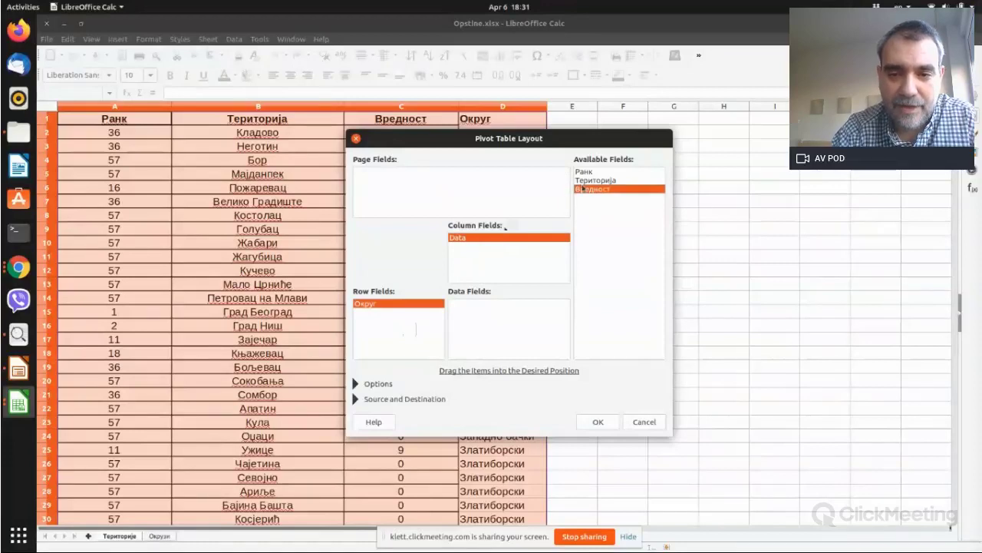
drag(602, 189, 485, 329)
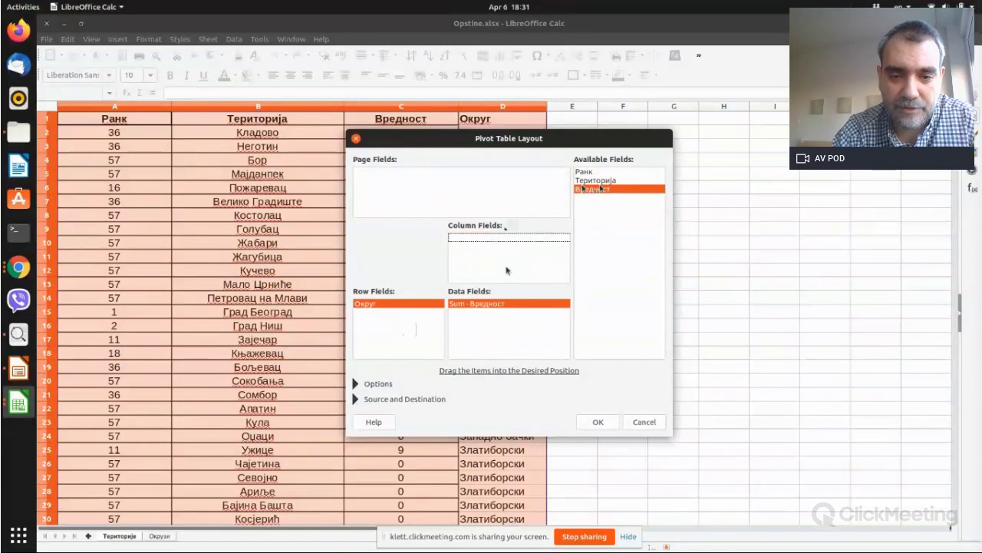
click(598, 422)
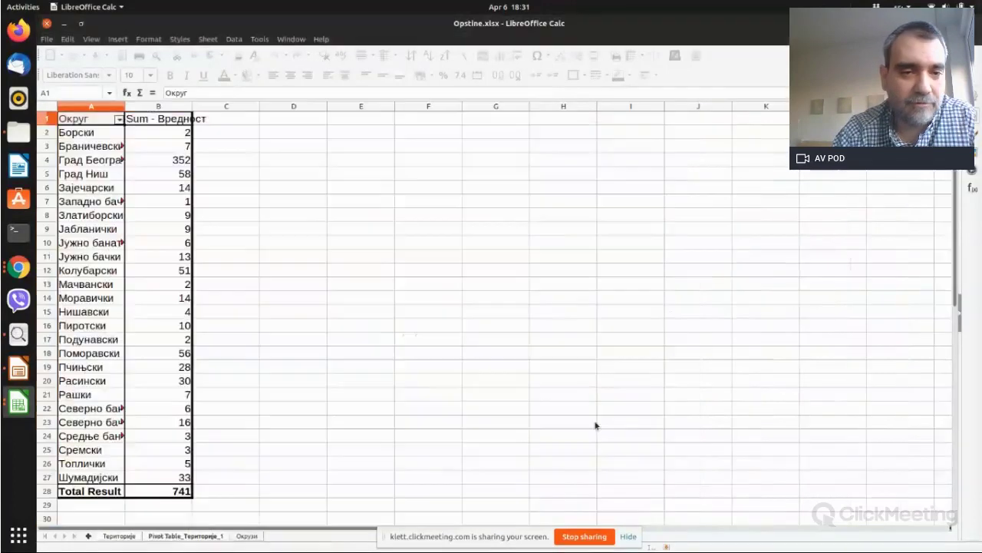
double_click(124, 105)
click(206, 205)
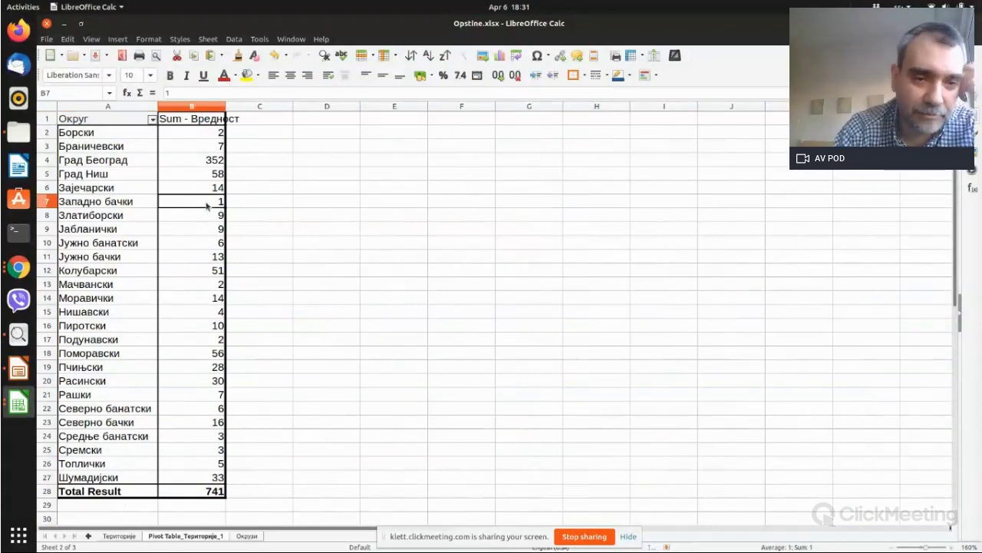
Examine the pivot table's summed Вредност for each district, comparing the rows from Борски through Сремски.
key(Up)
key(Up)
key(Up)
key(Up)
key(Up)
key(Left)
key(Right)
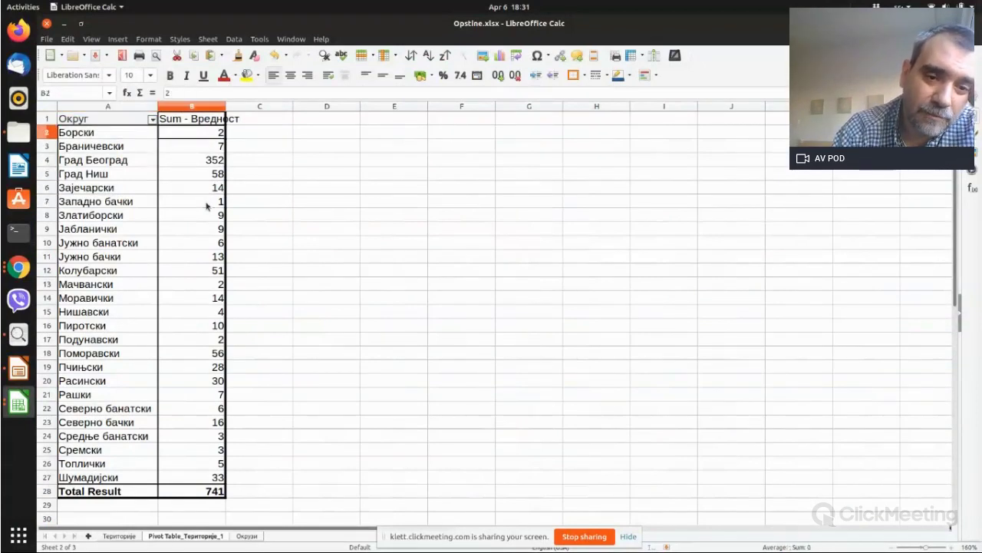
key(Down)
key(Down)
key(Down)
key(Down)
key(Down)
key(Down)
key(Down)
key(Down)
key(Down)
key(Down)
key(Down)
key(Down)
key(Down)
key(Down)
key(Down)
key(Down)
key(Down)
key(Down)
key(Down)
key(Down)
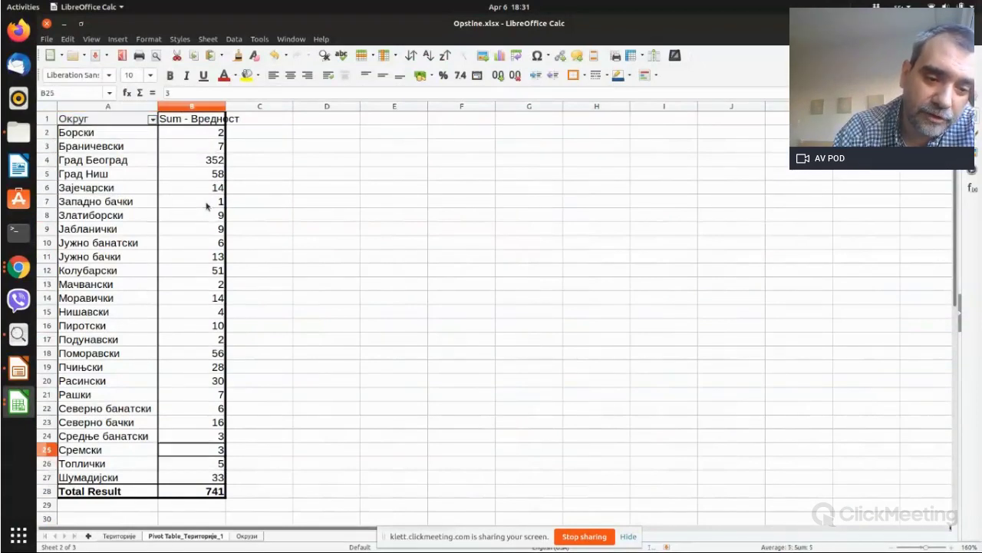
key(Up)
key(Up)
key(Up)
key(Up)
key(Up)
key(Up)
key(Up)
key(Up)
key(Up)
key(Up)
key(Up)
key(Up)
key(Up)
key(Up)
key(Up)
key(Up)
key(Up)
key(Up)
key(Up)
key(Up)
key(Up)
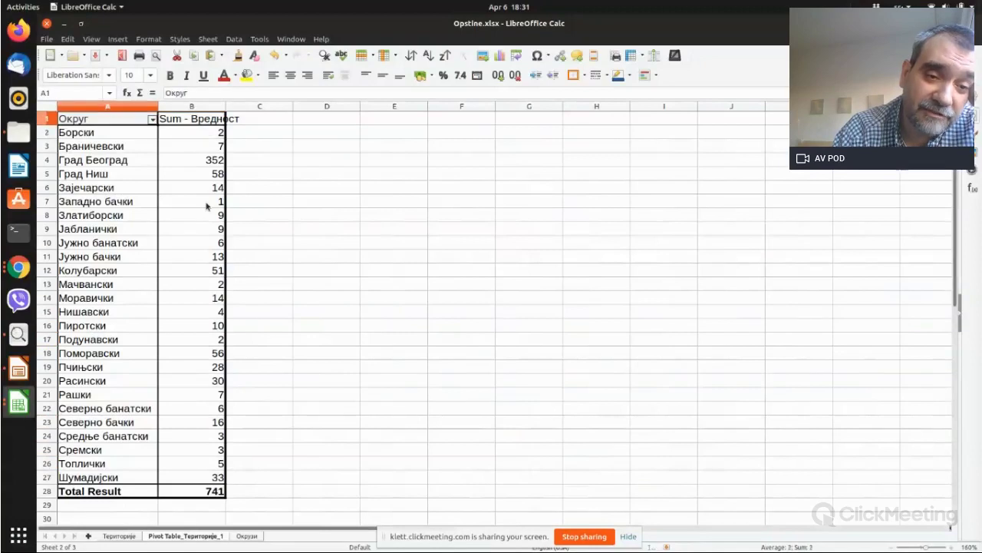
key(Left)
key(Down)
key(Right)
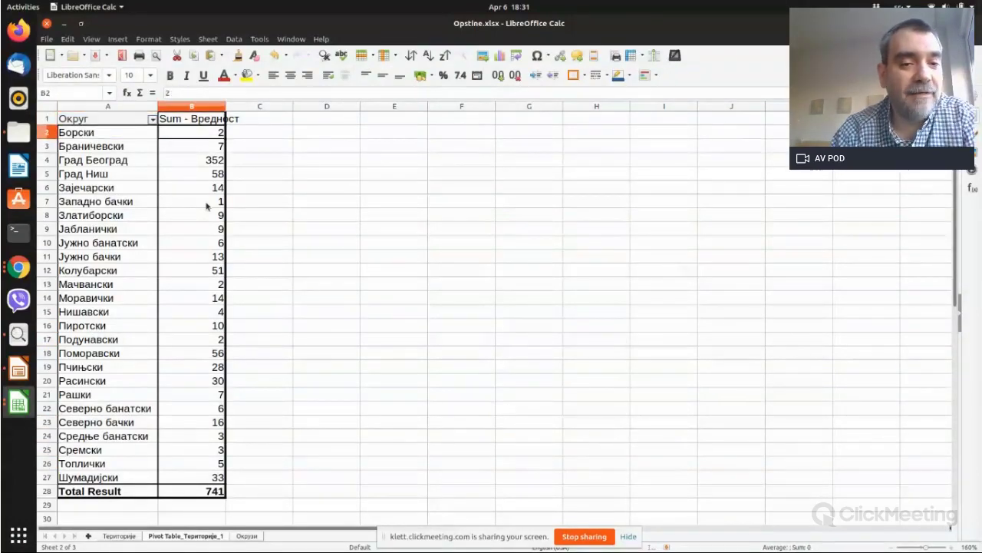
key(Down)
key(Down)
key(Down)
key(Down)
key(Down)
key(Down)
key(Down)
key(Down)
key(Down)
key(Down)
key(Down)
key(Down)
key(Down)
key(Down)
key(Down)
key(Down)
key(Down)
key(Down)
key(Down)
key(Down)
key(Up)
key(Up)
key(Up)
key(Up)
key(Up)
key(Up)
key(Up)
key(Up)
key(Up)
key(Up)
key(Up)
key(Up)
key(Up)
key(Up)
key(Up)
key(Up)
key(Up)
key(Up)
key(Up)
key(Up)
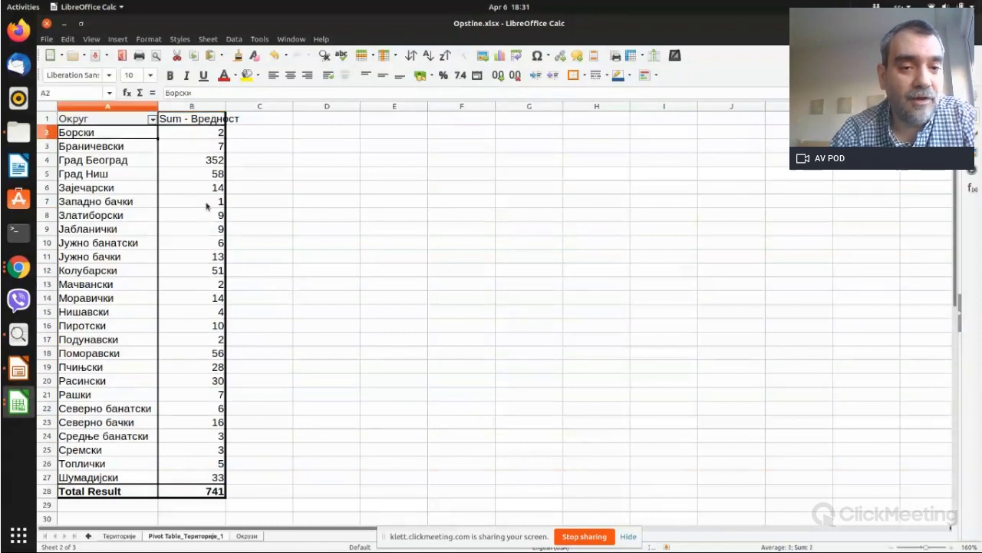
key(Down)
key(Down)
key(Down)
key(Down)
key(Down)
key(Down)
key(Down)
key(Down)
key(Down)
key(Down)
key(Down)
key(Down)
key(Down)
key(Down)
key(Down)
key(Down)
key(Down)
key(Down)
key(Down)
key(Down)
key(Down)
key(Down)
key(Down)
key(Down)
key(Down)
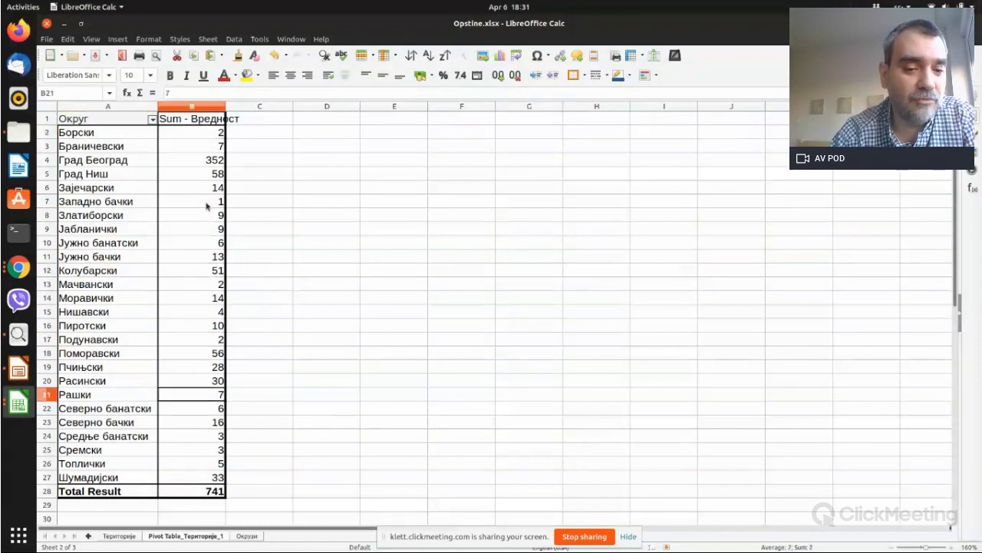
key(Up)
key(Up)
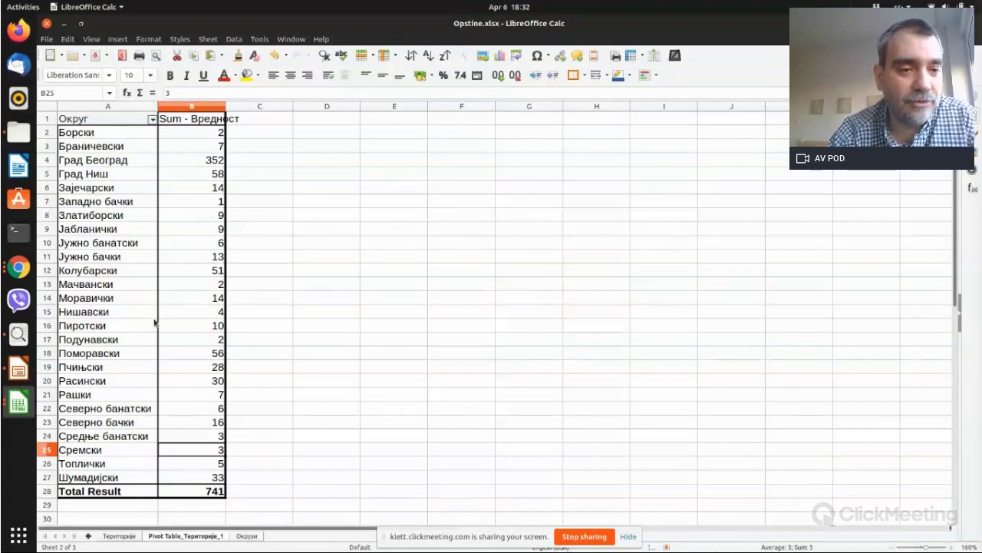
Switch to the Corona Jupyter notebook in Google Chrome and examine the ECDC CSV address passed to pd.read_csv.
click(25, 273)
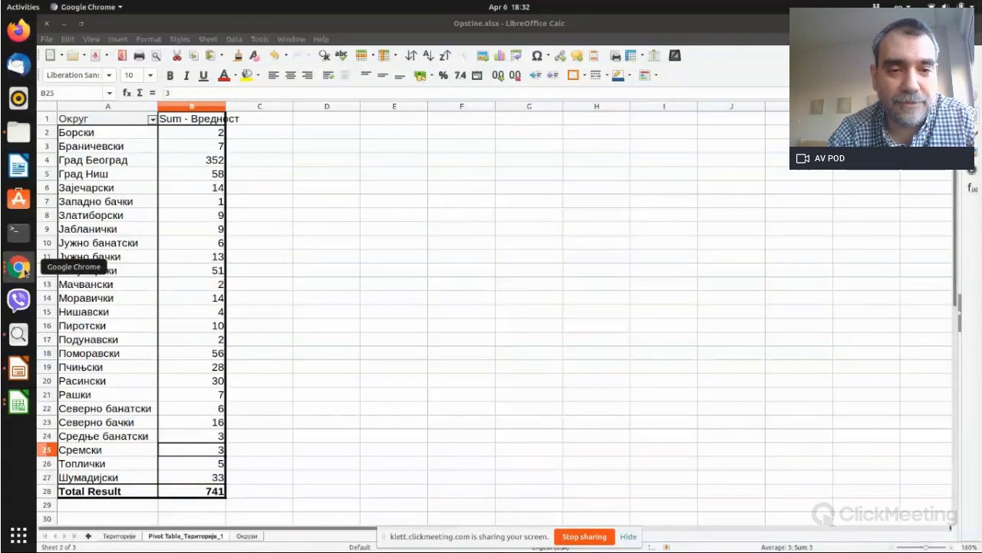
key(alt+grave)
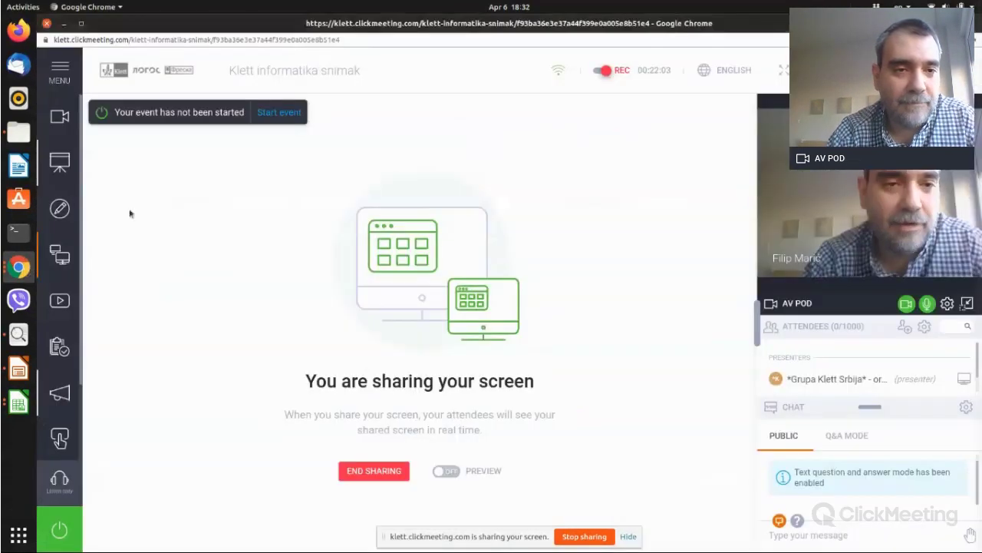
key(alt+grave)
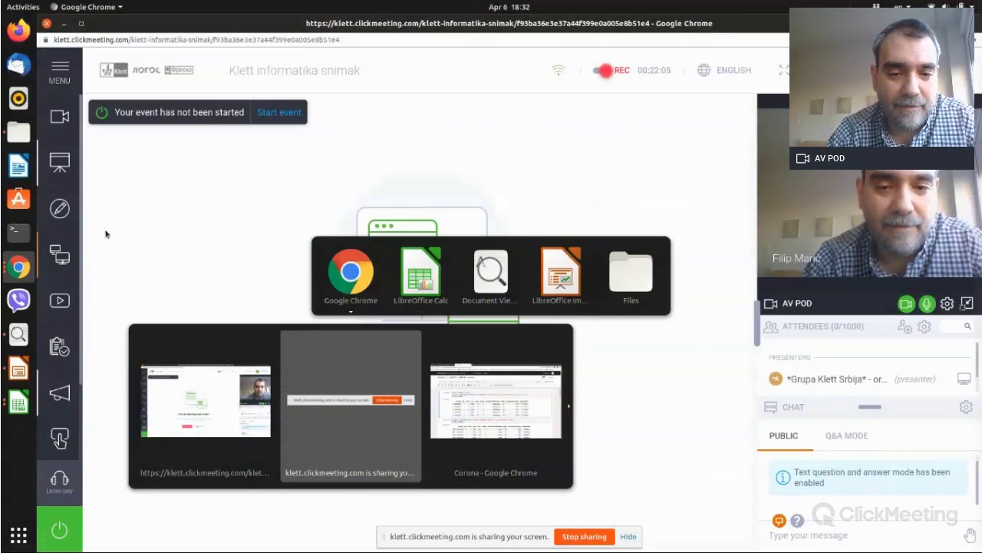
key(alt+grave)
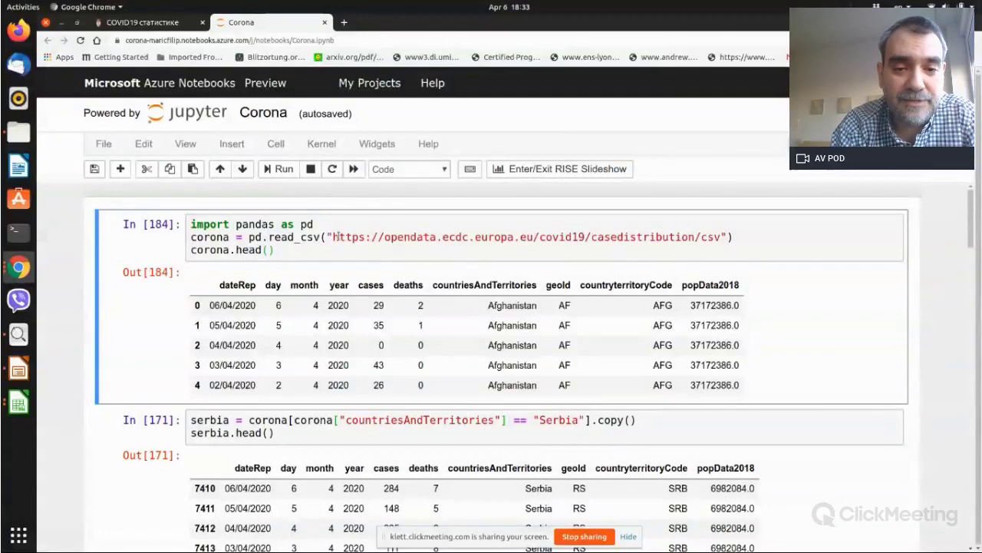
drag(332, 237, 725, 238)
click(654, 230)
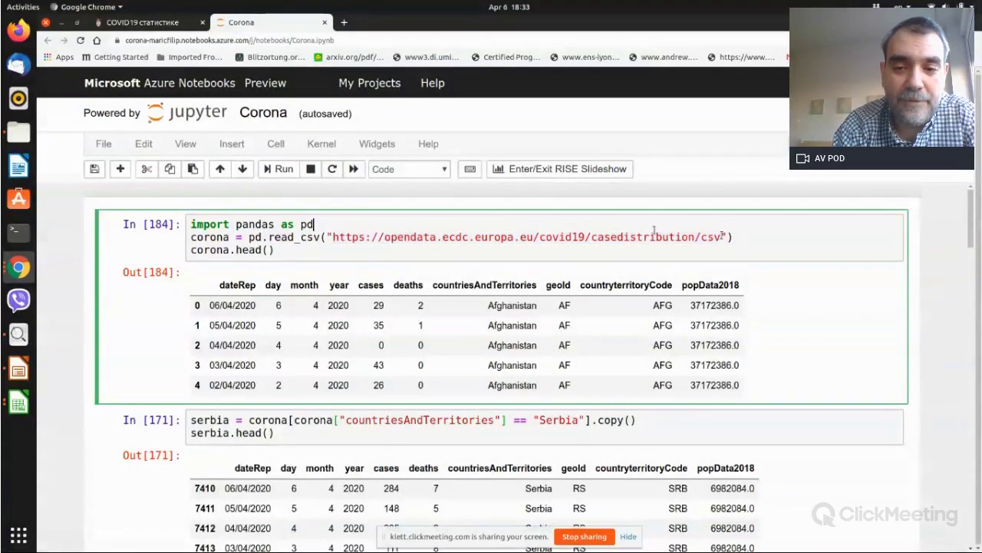